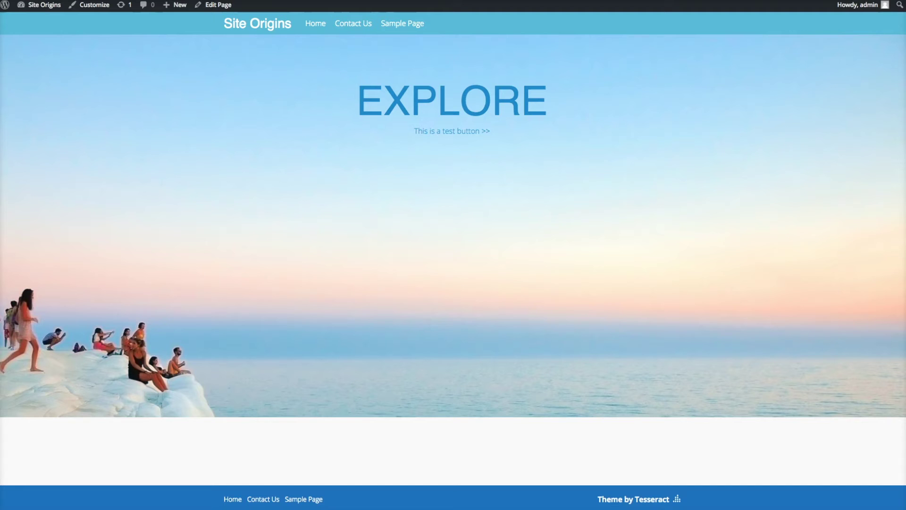
Open the YouTube video "How To Make a WordPress Website - 2016", skip ahead in it, and return to the 2015 video
{"action": "left_click", "coordinate": [238, 28]}
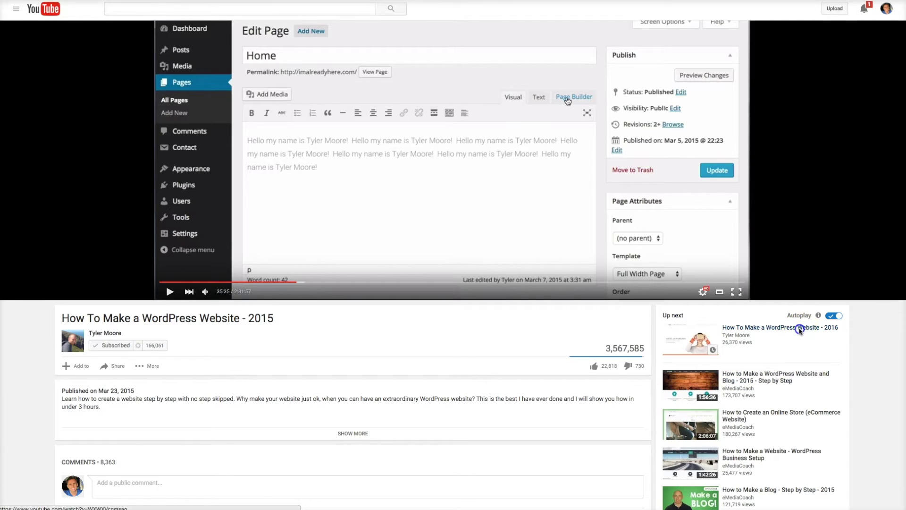
{"action": "left_click", "coordinate": [784, 331]}
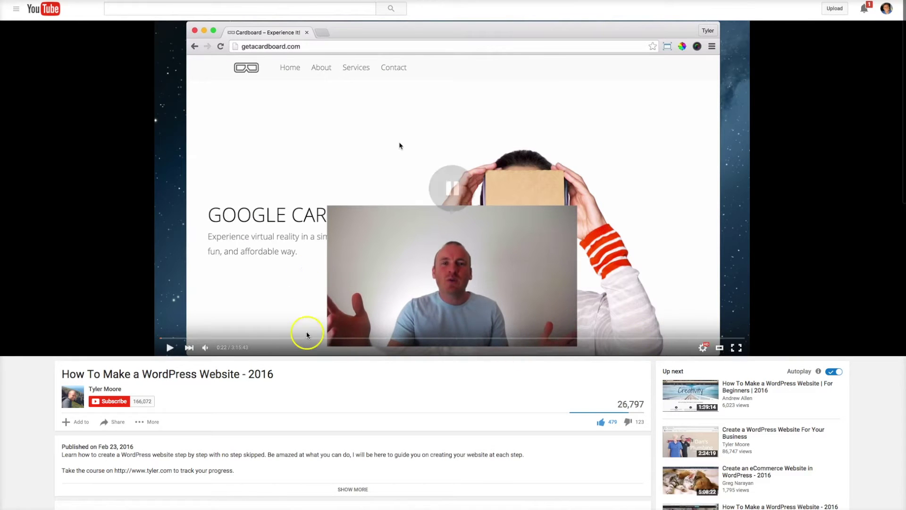
{"action": "left_click_drag", "start_coordinate": [341, 339], "coordinate": [366, 338]}
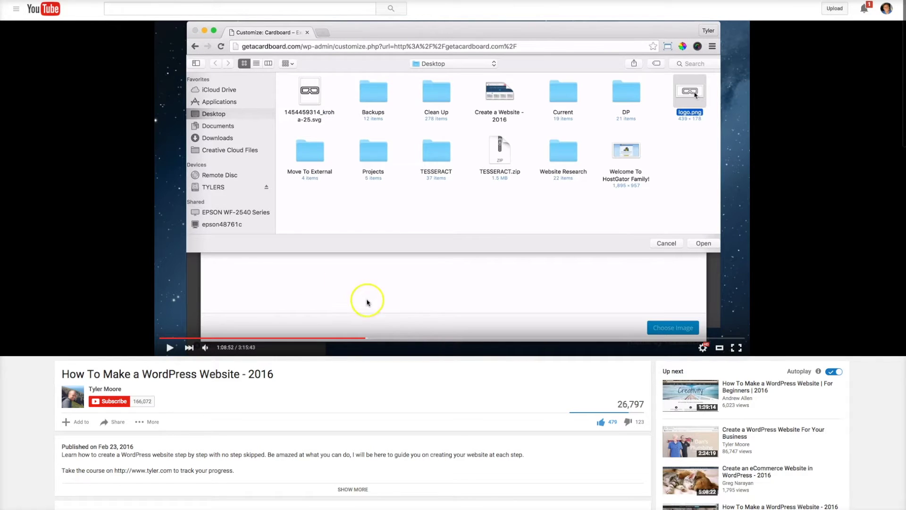
{"action": "key", "text": "alt+Left"}
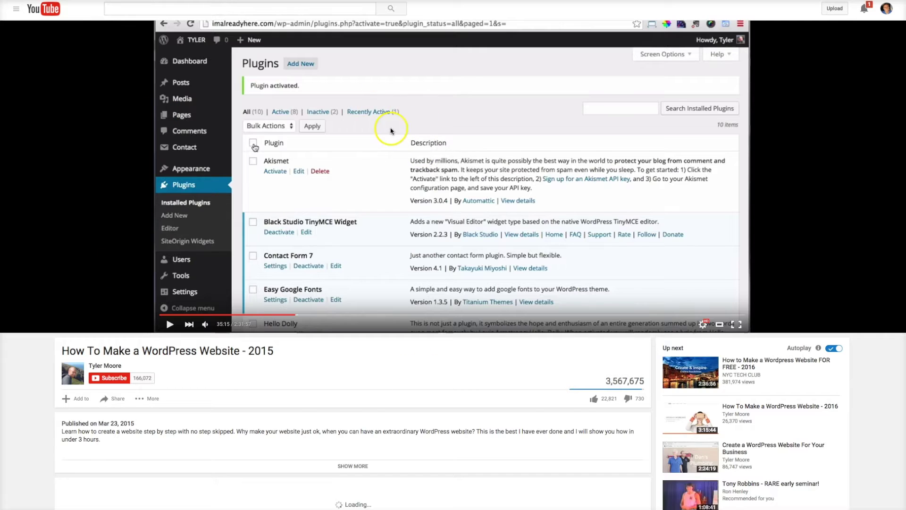
{"action": "scroll", "coordinate": [390, 131], "scroll_direction": "down", "scroll_amount": 1}
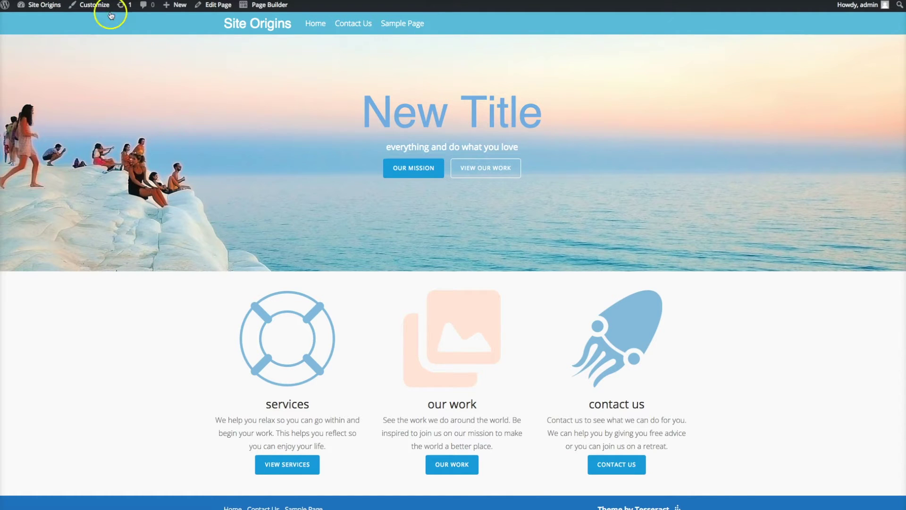
Go from the Site Origins home page to the installed themes in the WordPress admin and view the Tesseract theme's details
{"action": "left_click", "coordinate": [244, 26]}
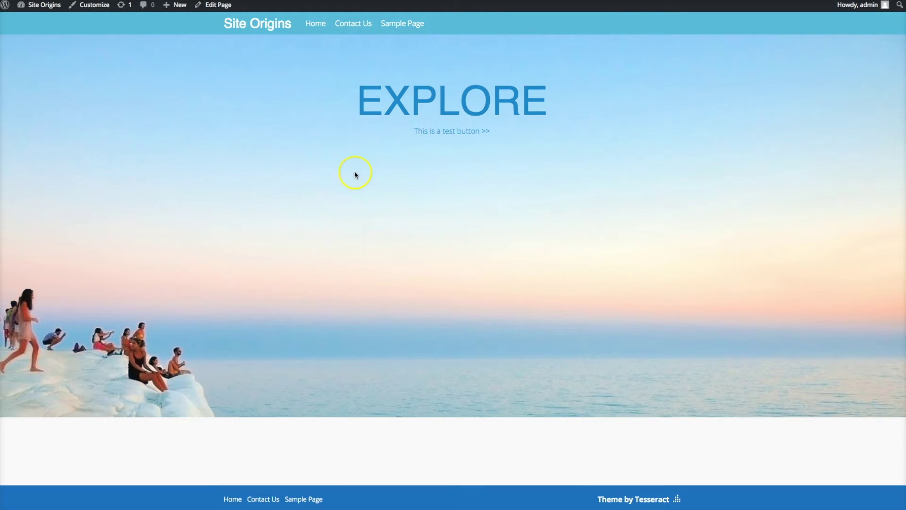
{"action": "mouse_move", "coordinate": [594, 504]}
{"action": "left_mouse_down"}
{"action": "mouse_move", "coordinate": [675, 498]}
{"action": "mouse_move", "coordinate": [588, 495]}
{"action": "left_mouse_up"}
{"action": "left_click", "coordinate": [4, 5]}
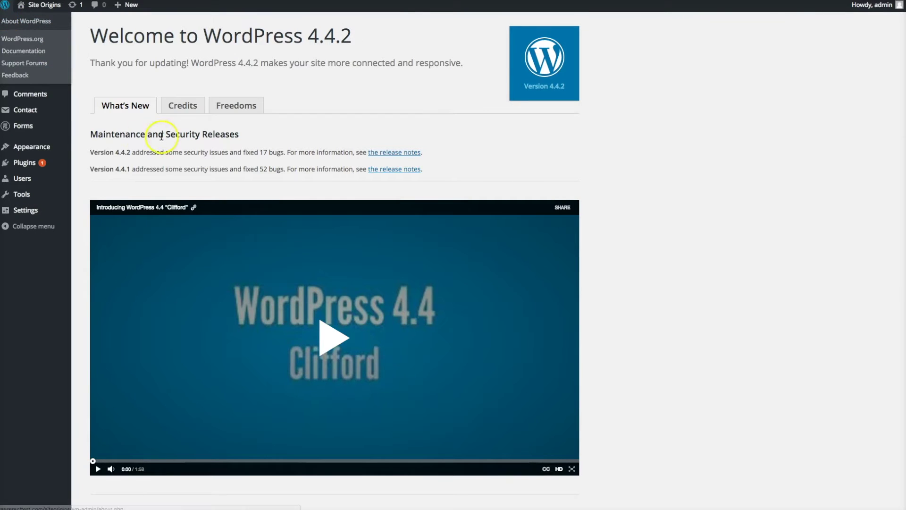
{"action": "mouse_move", "coordinate": [34, 146]}
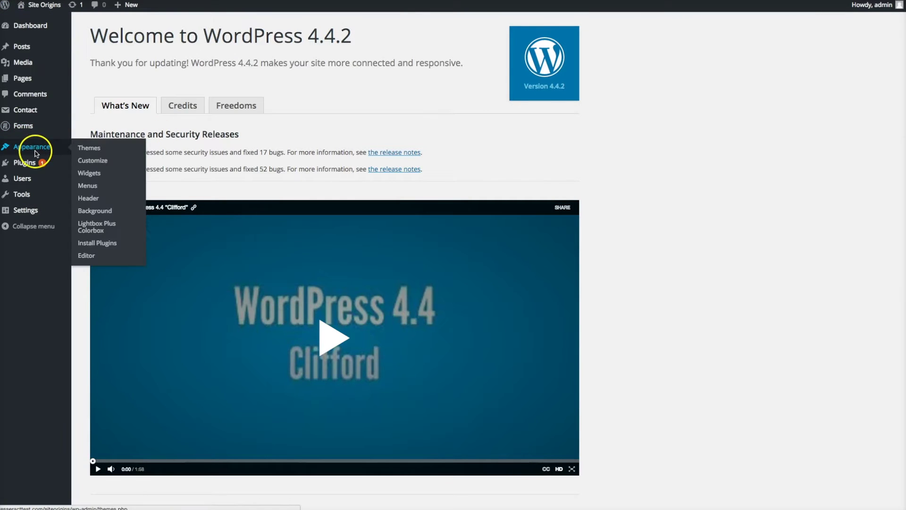
{"action": "left_click", "coordinate": [87, 150]}
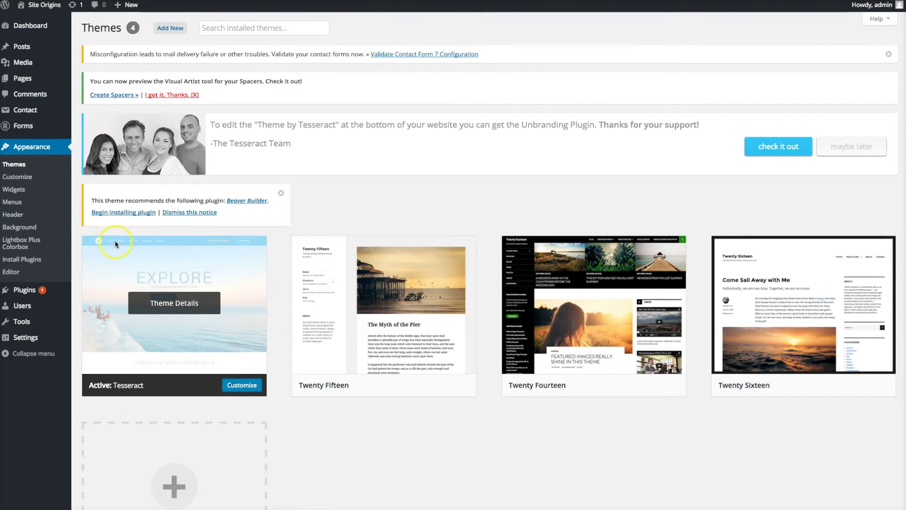
{"action": "left_click", "coordinate": [194, 272]}
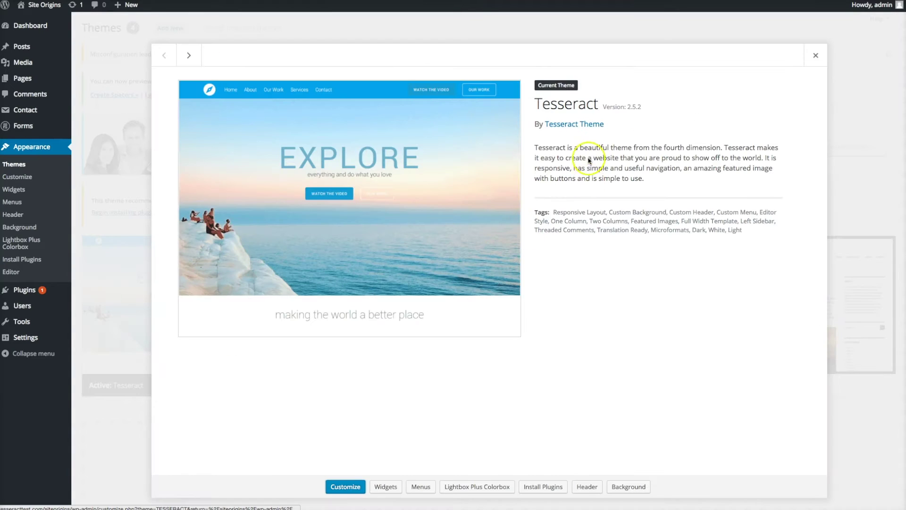
{"action": "left_click", "coordinate": [815, 55]}
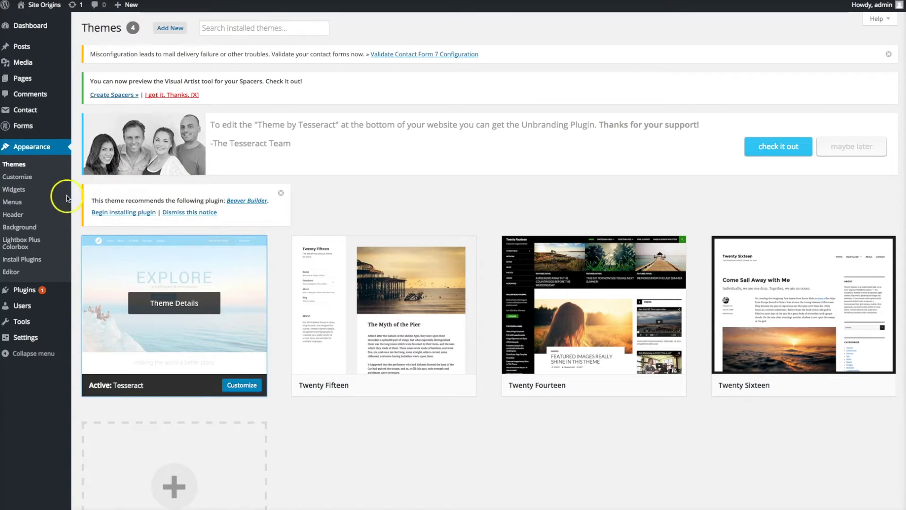
{"action": "mouse_move", "coordinate": [28, 294]}
{"action": "type", "text": "t"}
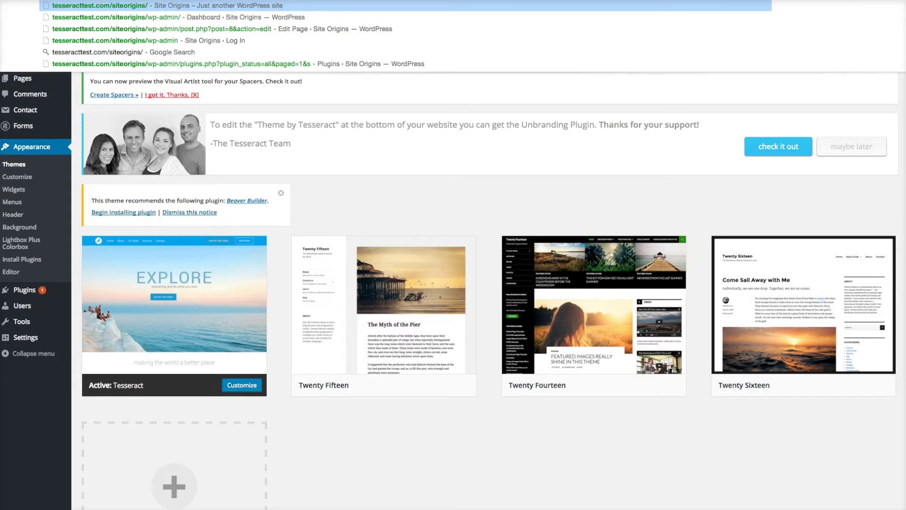
{"action": "left_click", "coordinate": [374, 206]}
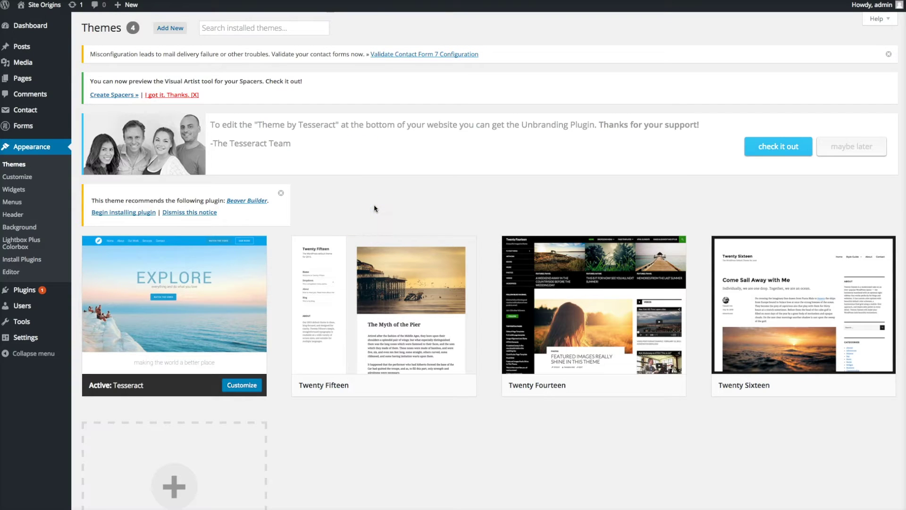
{"action": "left_click", "coordinate": [423, 456]}
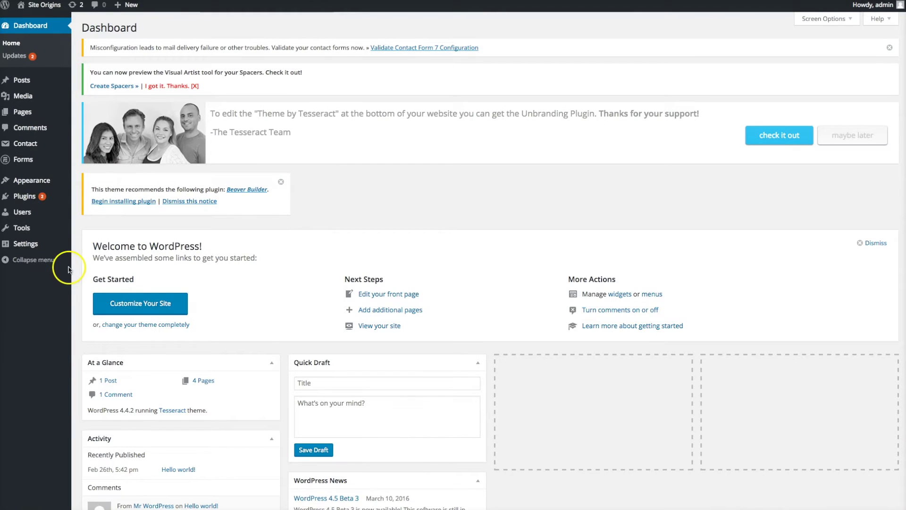
Search for "updraftplus" among the new plugins available to add to the site
{"action": "left_click", "coordinate": [22, 197]}
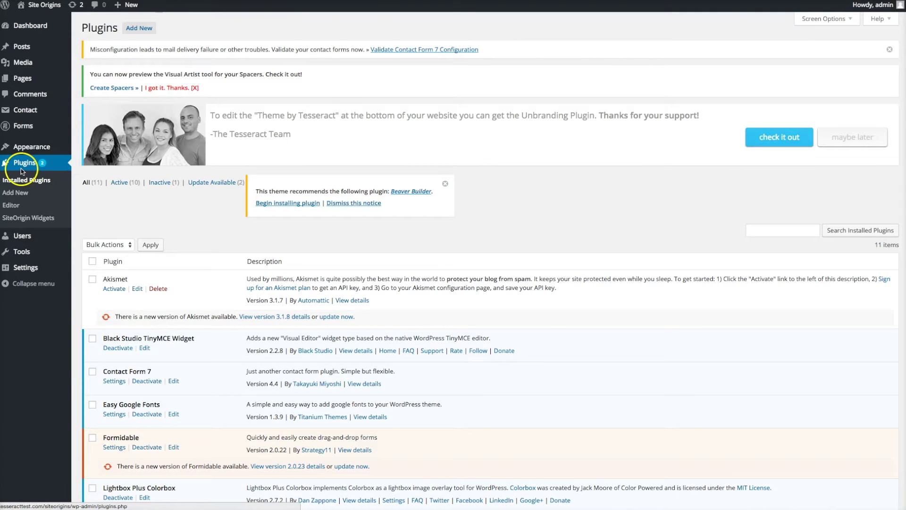
{"action": "left_click", "coordinate": [134, 29]}
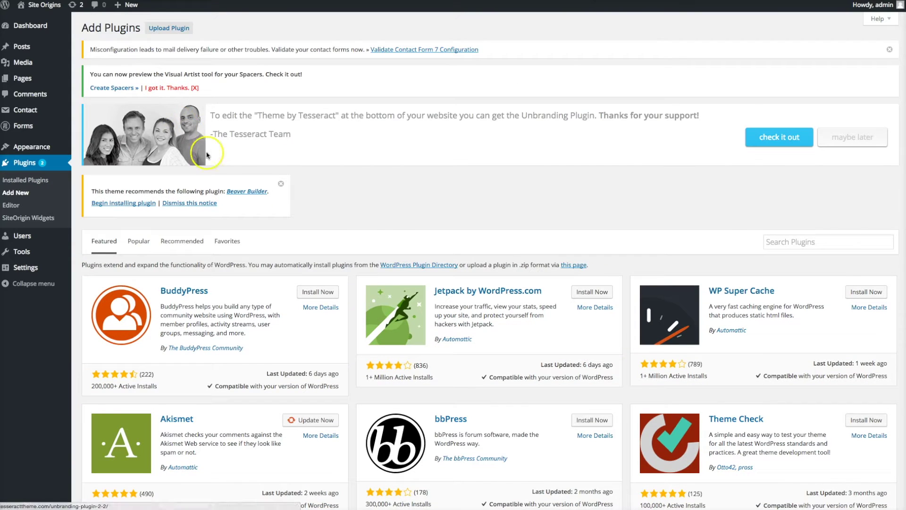
{"action": "left_click", "coordinate": [805, 242]}
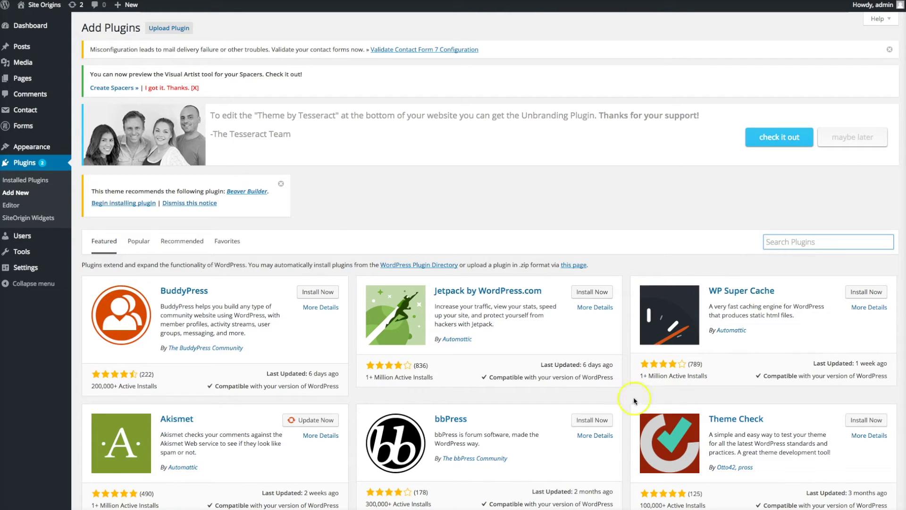
{"action": "left_click", "coordinate": [790, 242]}
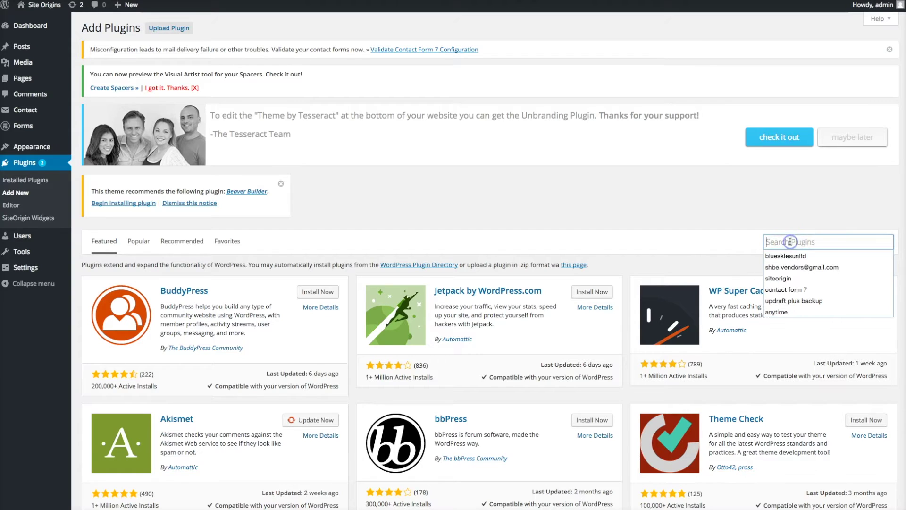
{"action": "type", "text": "upd"}
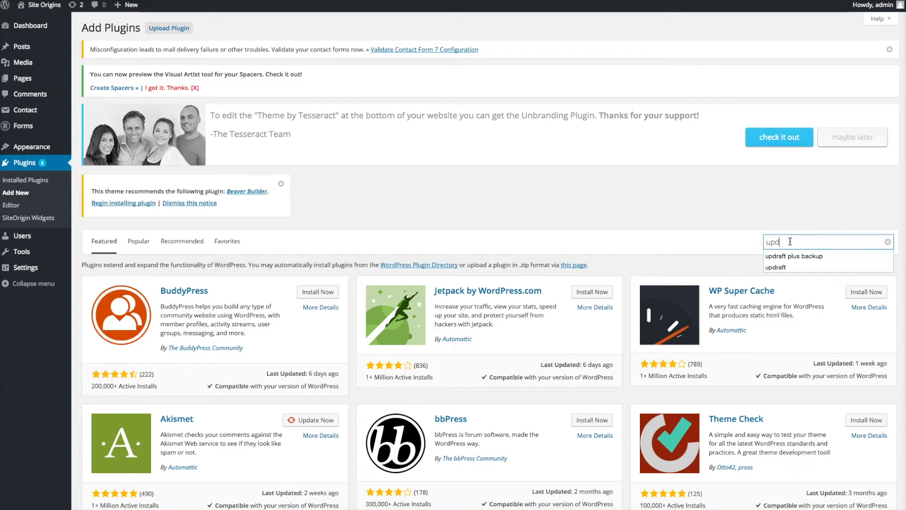
{"action": "type", "text": "raftplus"}
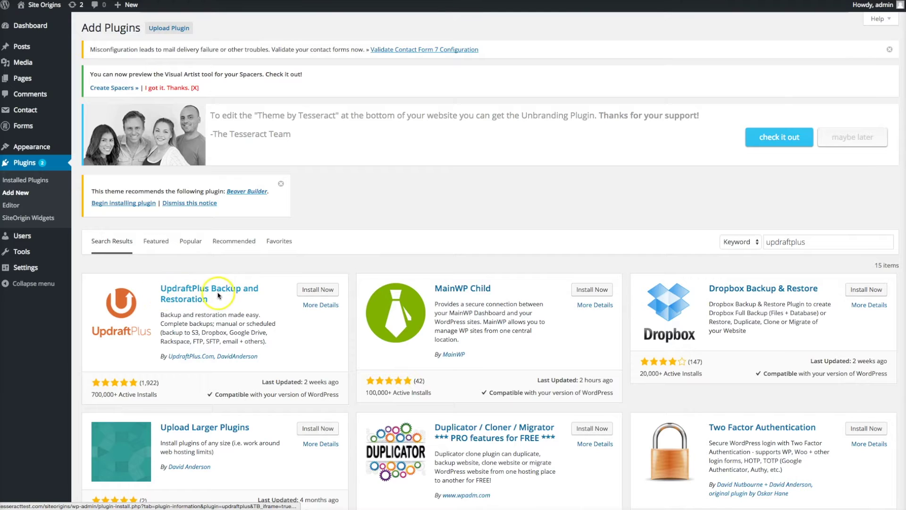
Check the details of the UpdraftPlus Backup and Restoration plugin, then install and activate it
{"action": "left_click", "coordinate": [192, 300]}
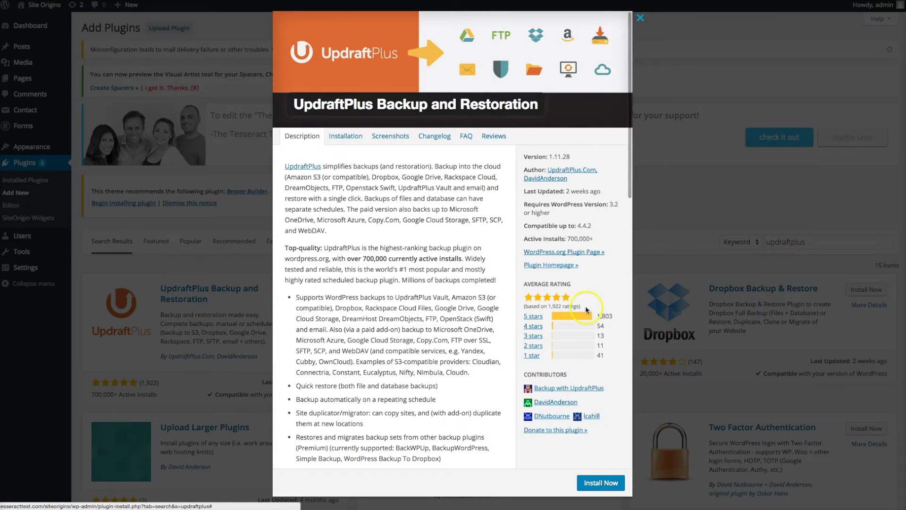
{"action": "left_click", "coordinate": [640, 18]}
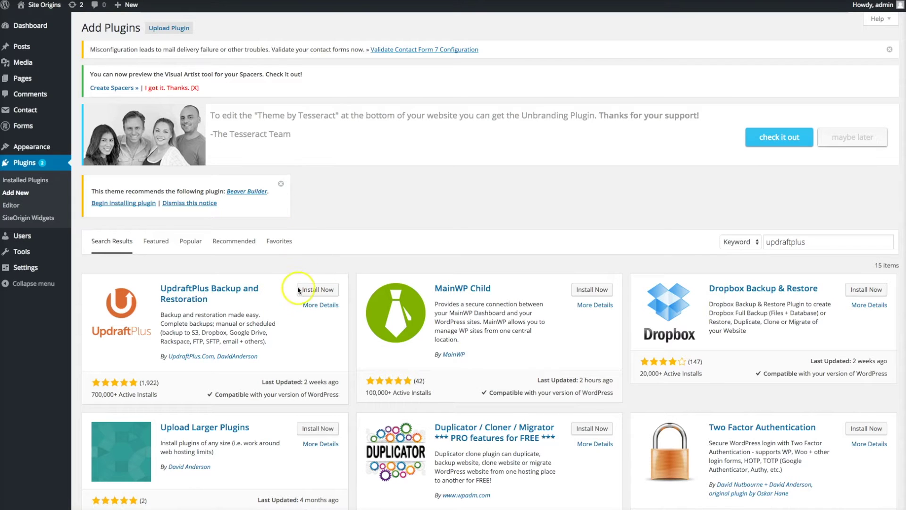
{"action": "left_click", "coordinate": [311, 290]}
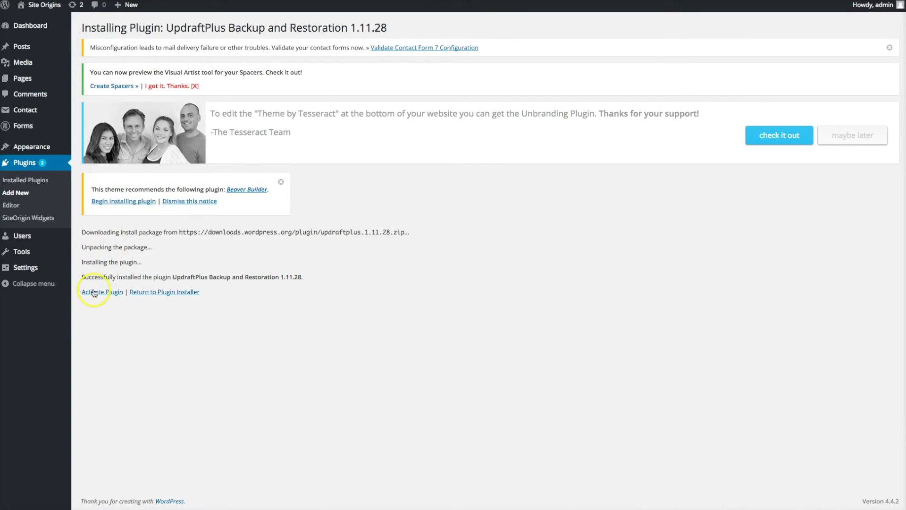
{"action": "left_click", "coordinate": [93, 293]}
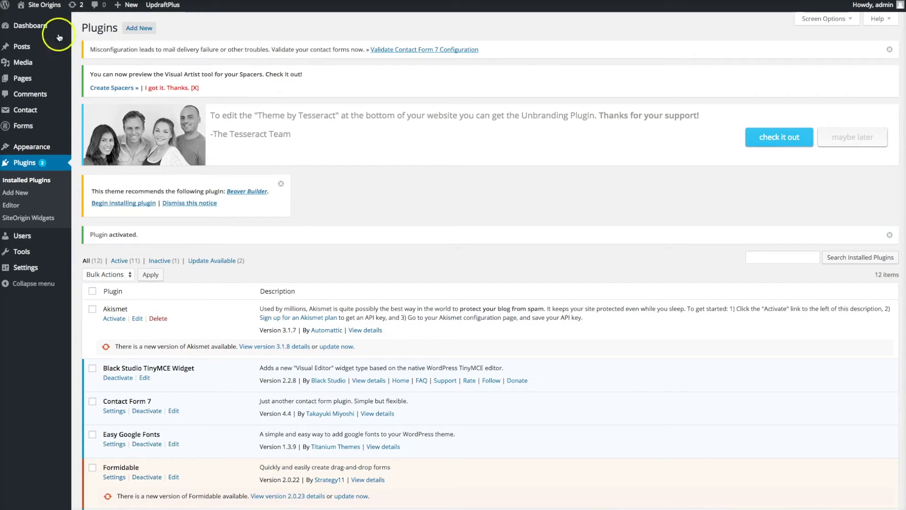
Open the UpdraftPlus Backups settings page and show its existing backups
{"action": "mouse_move", "coordinate": [32, 271]}
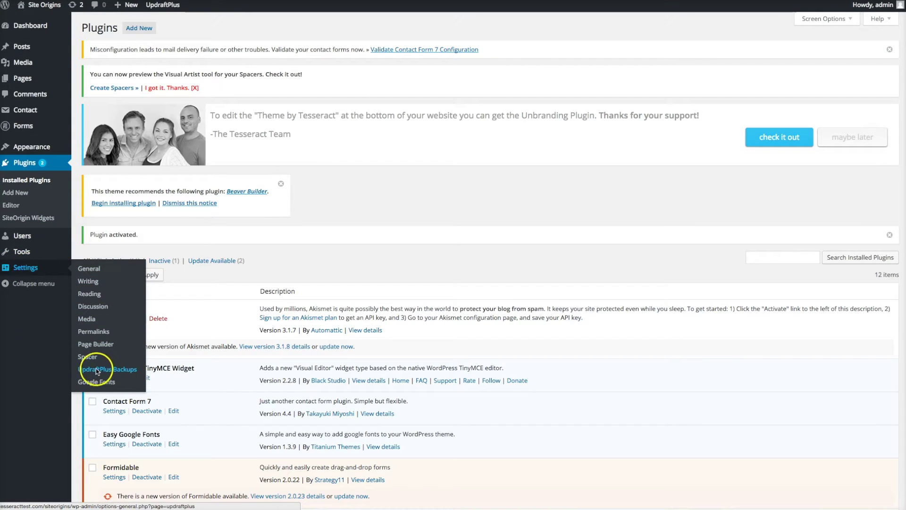
{"action": "scroll", "coordinate": [221, 378], "scroll_direction": "down", "scroll_amount": 2}
{"action": "scroll", "coordinate": [222, 377], "scroll_direction": "down", "scroll_amount": 5}
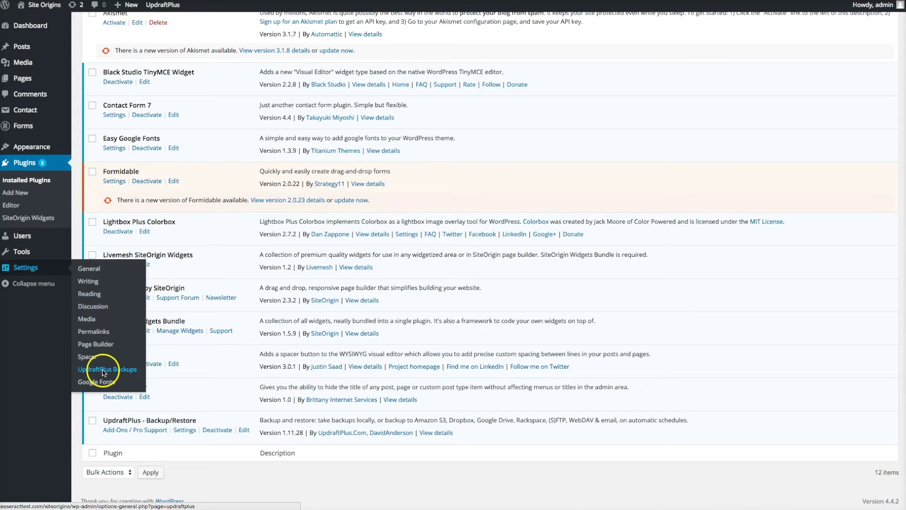
{"action": "left_click", "coordinate": [119, 373]}
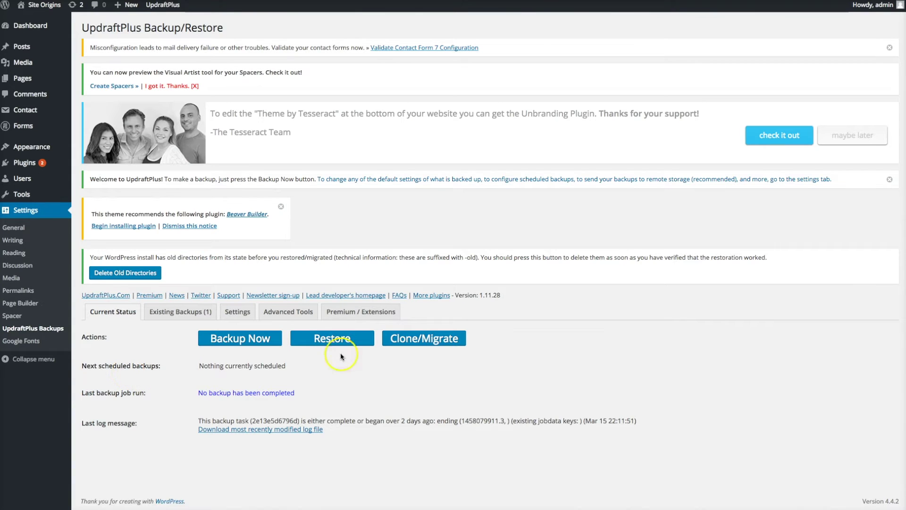
{"action": "left_click", "coordinate": [181, 315]}
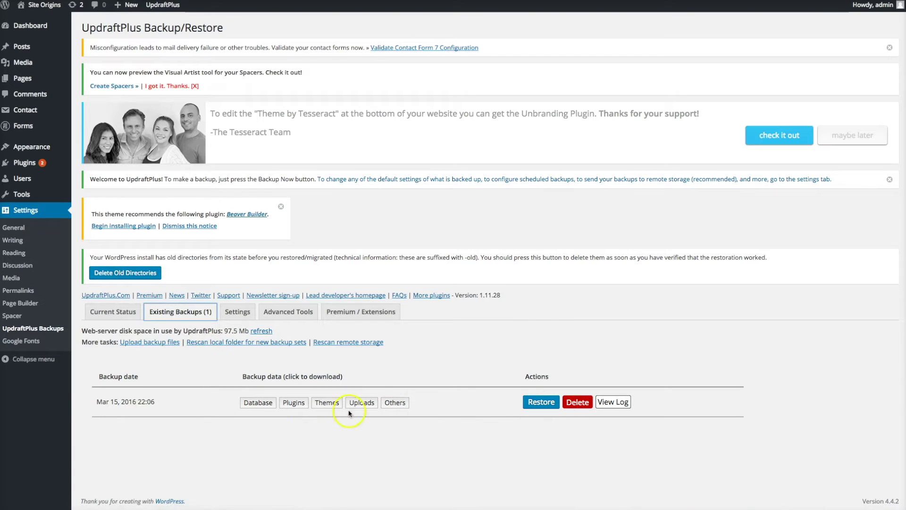
Run a one-time UpdraftPlus backup from the current status view, including the database and the files
{"action": "left_click", "coordinate": [121, 316]}
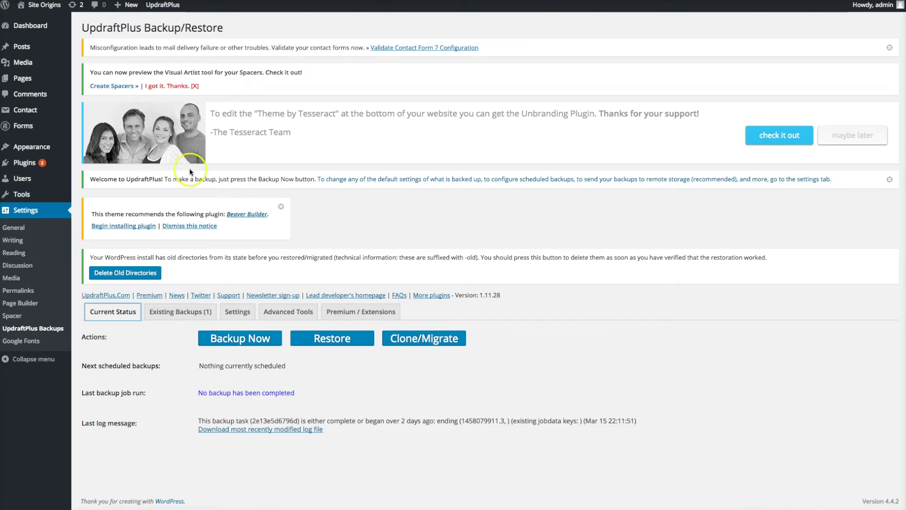
{"action": "left_click", "coordinate": [231, 339]}
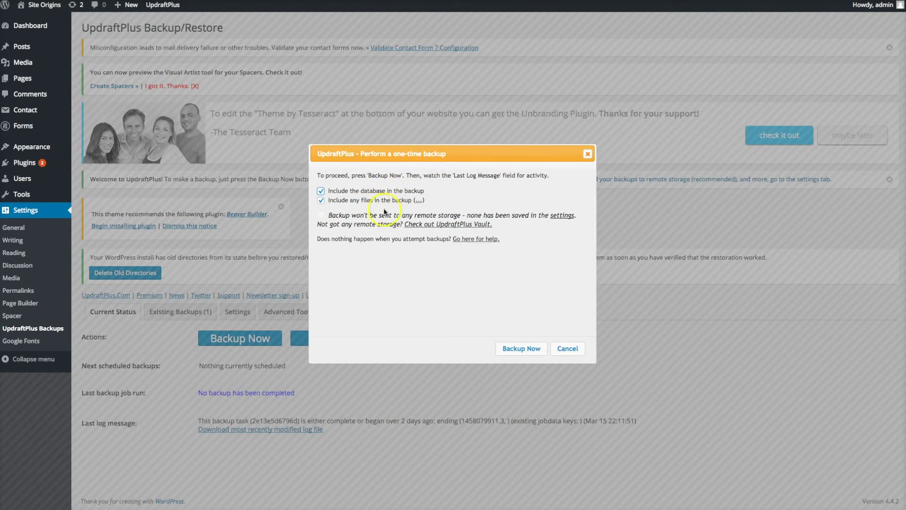
{"action": "left_click", "coordinate": [518, 349]}
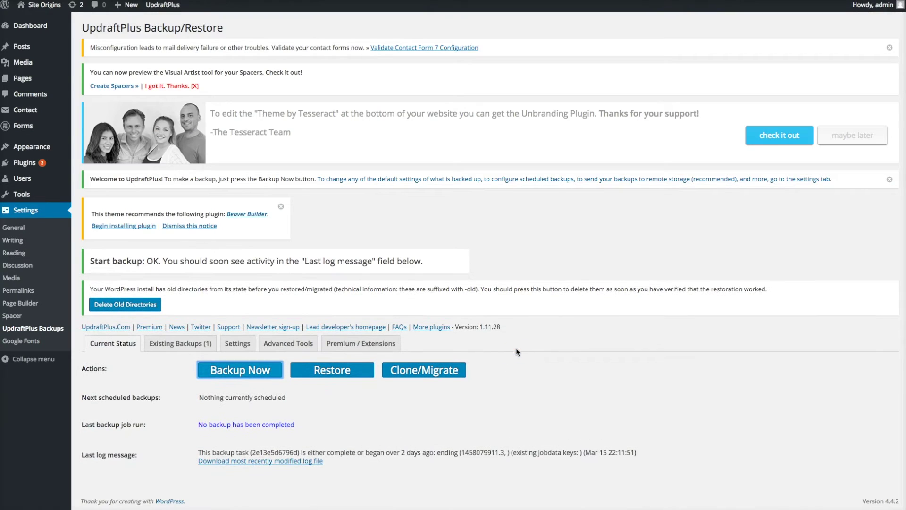
{"action": "scroll", "coordinate": [453, 384], "scroll_direction": "down", "scroll_amount": 1}
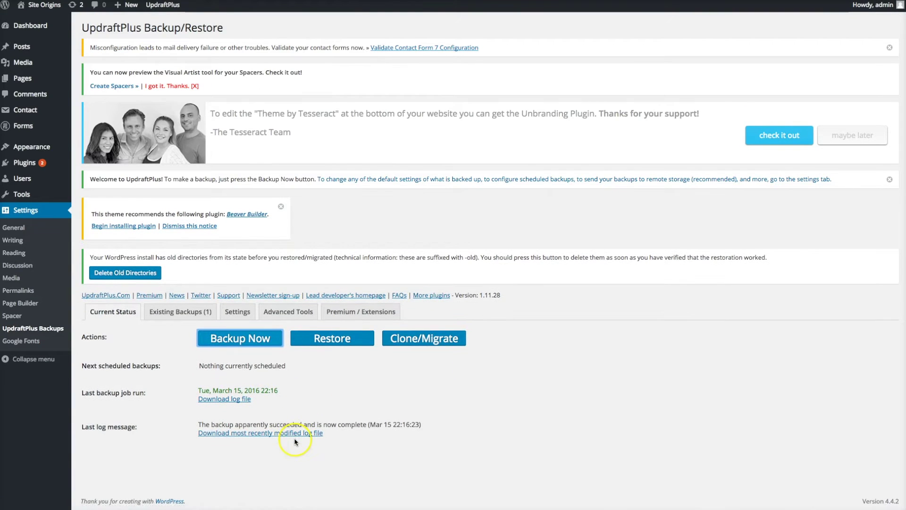
Review the existing backups for the newly made backup's date and its restore option
{"action": "left_click", "coordinate": [170, 319]}
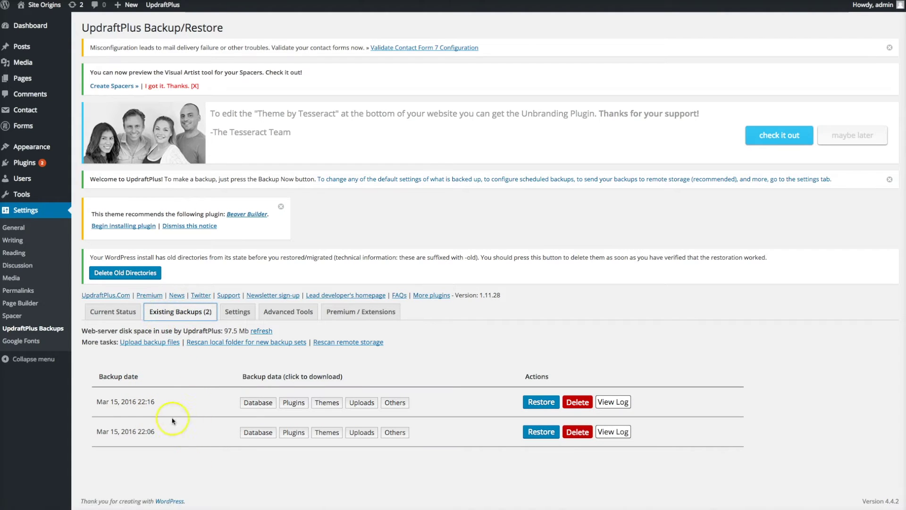
{"action": "left_click_drag", "start_coordinate": [95, 405], "coordinate": [151, 401]}
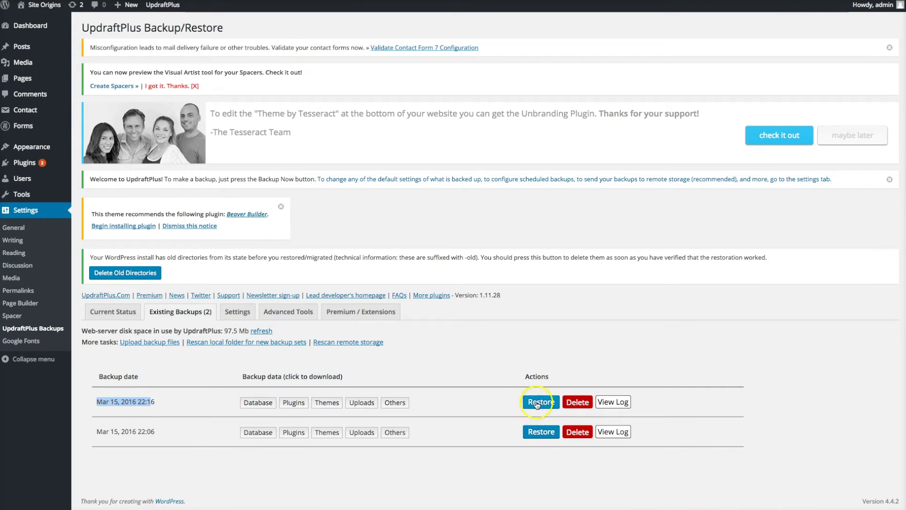
{"action": "left_click", "coordinate": [445, 359]}
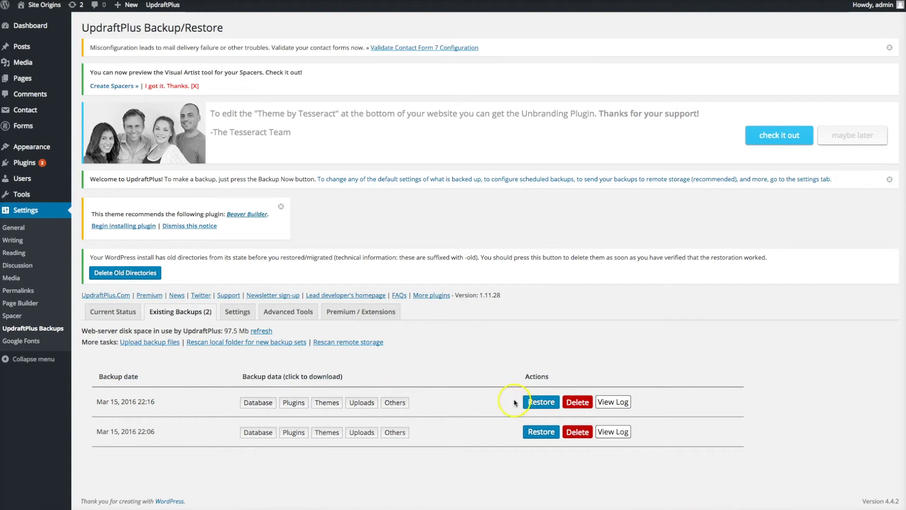
Open the Home page for editing and preview it, examining the EXPLORE heading and the test button
{"action": "left_click", "coordinate": [113, 313]}
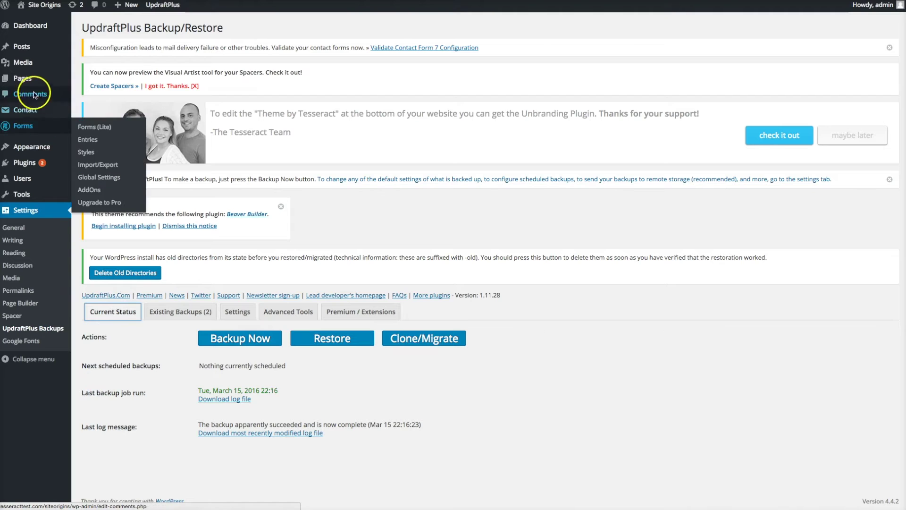
{"action": "left_click", "coordinate": [21, 80]}
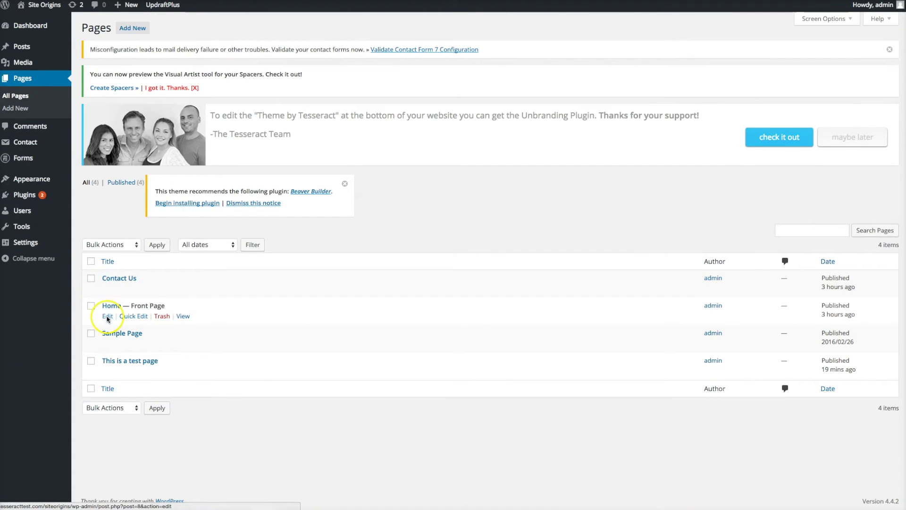
{"action": "left_click", "coordinate": [108, 317]}
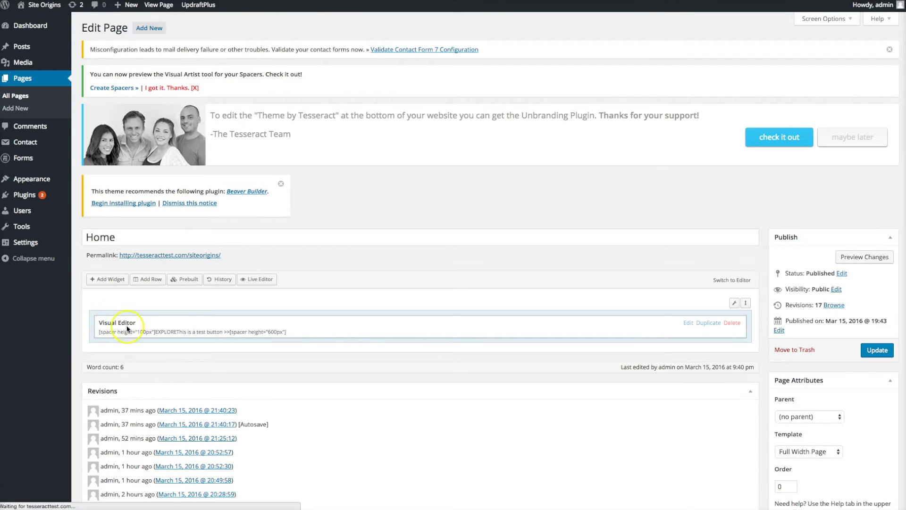
{"action": "left_click", "coordinate": [857, 259]}
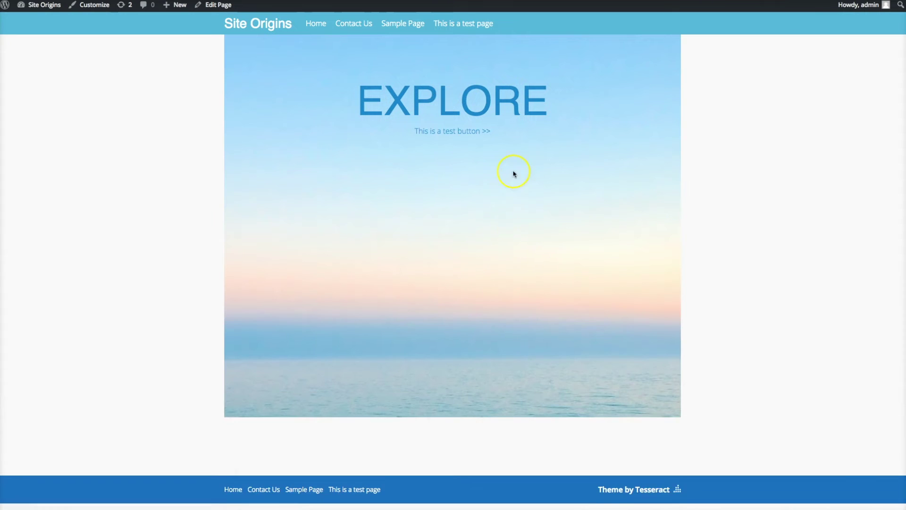
{"action": "left_click_drag", "start_coordinate": [505, 142], "coordinate": [340, 92]}
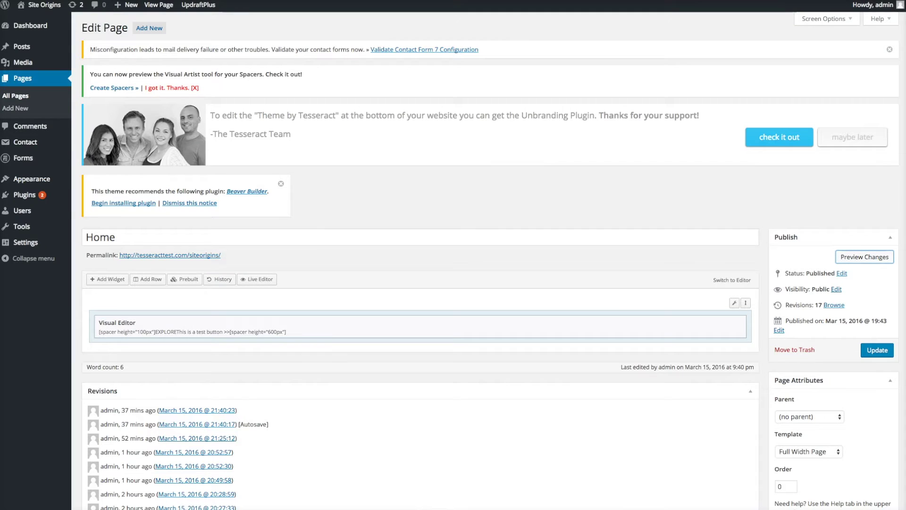
Open the Home page's Visual Editor widget, select its content from the 100px spacer to the test button, and close the widget without changes
{"action": "mouse_move", "coordinate": [130, 330]}
{"action": "left_click", "coordinate": [684, 325]}
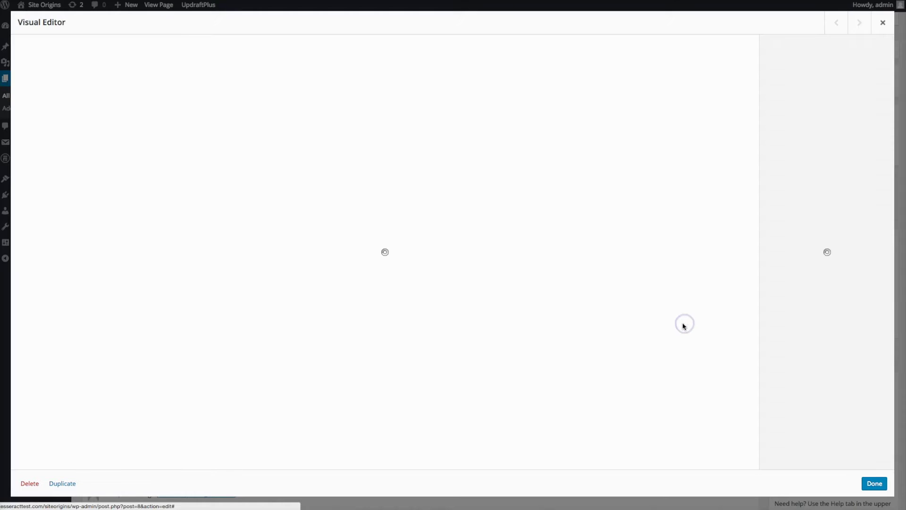
{"action": "left_click_drag", "start_coordinate": [249, 234], "coordinate": [147, 114]}
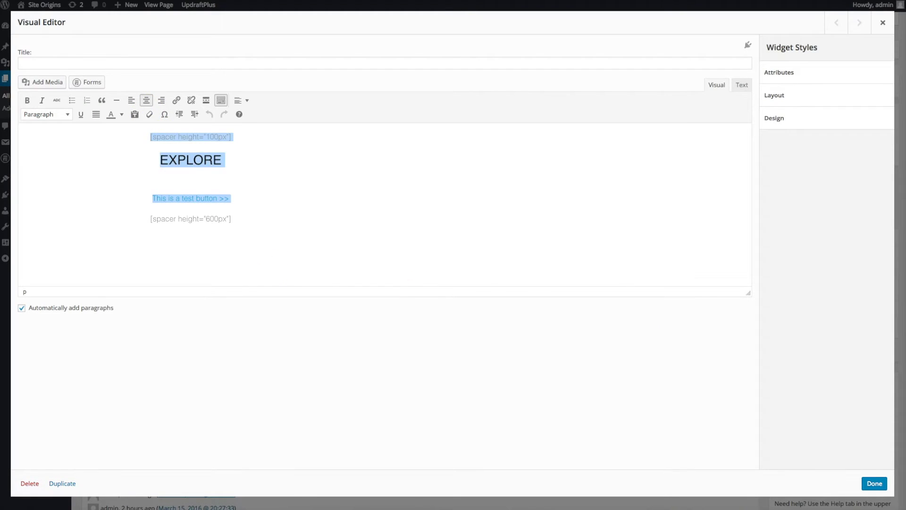
{"action": "left_click_drag", "start_coordinate": [373, 508], "coordinate": [423, 509]}
{"action": "left_click", "coordinate": [884, 26]}
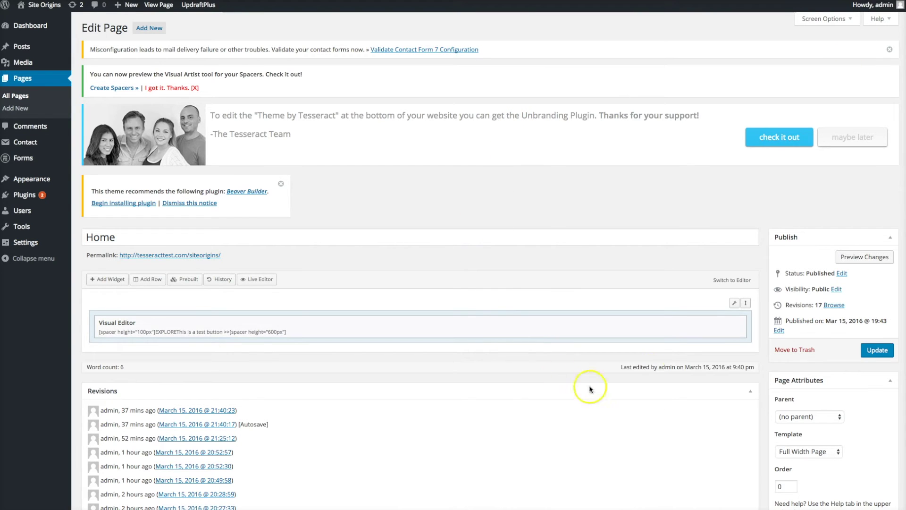
{"action": "mouse_move", "coordinate": [135, 335]}
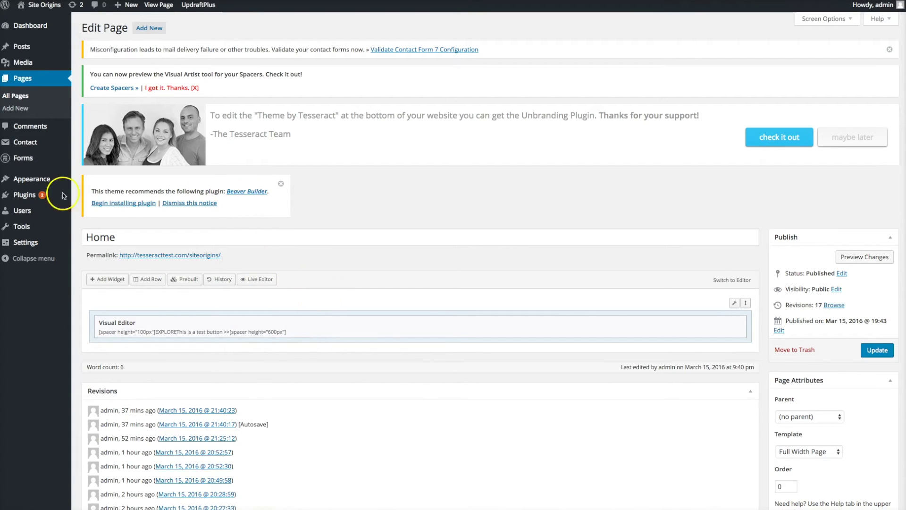
{"action": "left_click", "coordinate": [351, 401]}
{"action": "left_click", "coordinate": [386, 508]}
{"action": "left_click", "coordinate": [286, 194]}
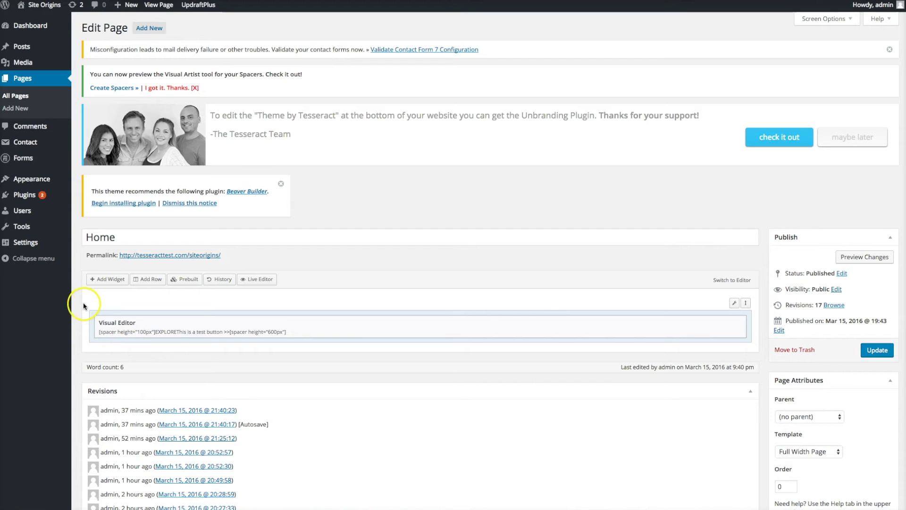
Leave the Home page editor without saving and open the list of installed plugins
{"action": "left_click", "coordinate": [26, 194]}
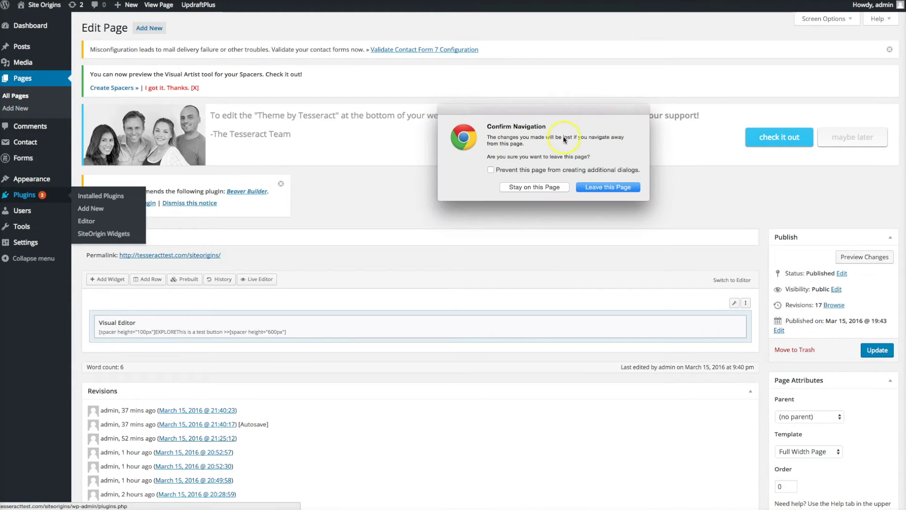
{"action": "left_click", "coordinate": [604, 187]}
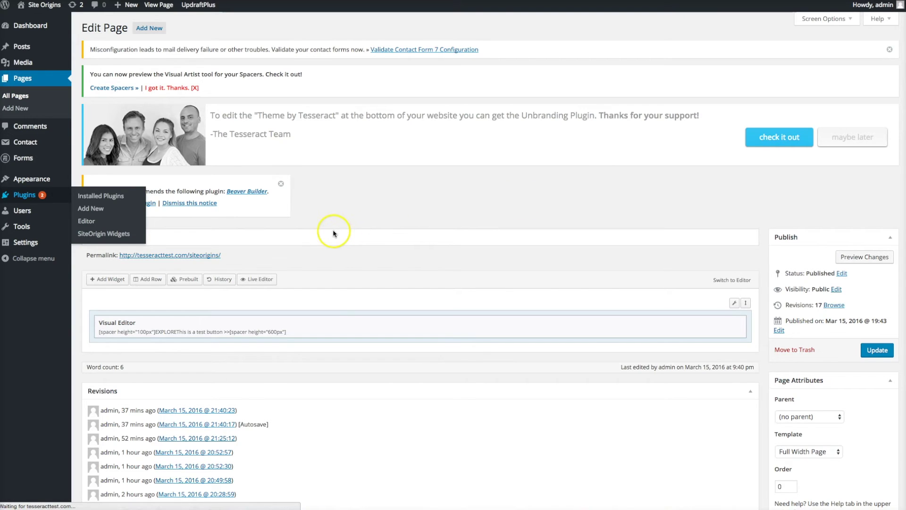
{"action": "scroll", "coordinate": [314, 374], "scroll_direction": "down", "scroll_amount": 3}
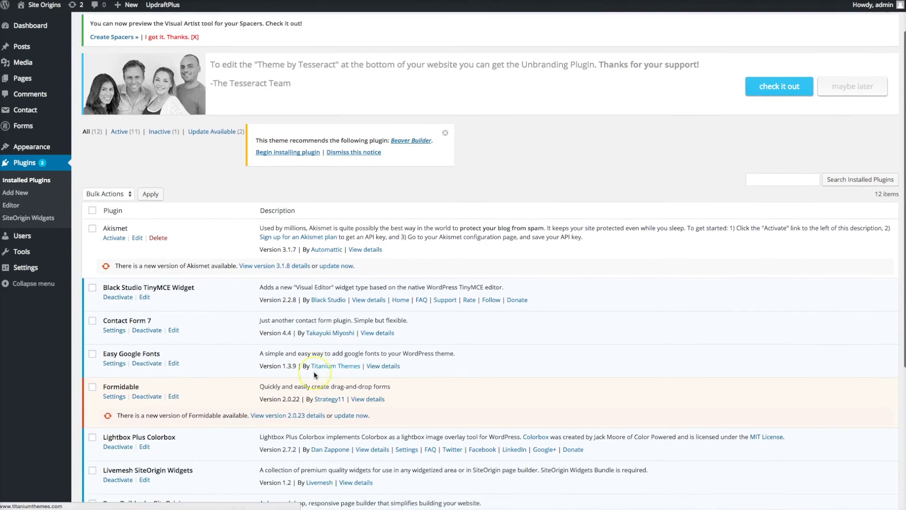
{"action": "scroll", "coordinate": [314, 374], "scroll_direction": "down", "scroll_amount": 2}
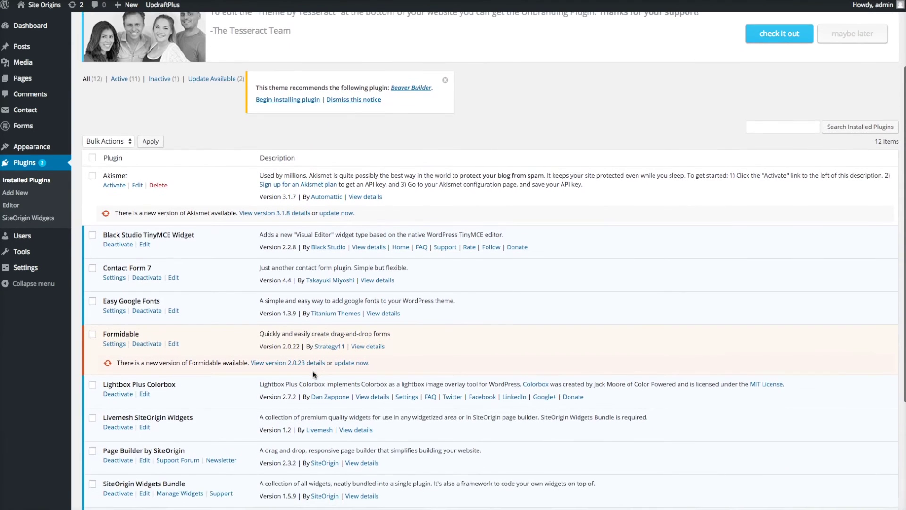
{"action": "scroll", "coordinate": [331, 331], "scroll_direction": "up", "scroll_amount": 4}
{"action": "left_click", "coordinate": [345, 273]}
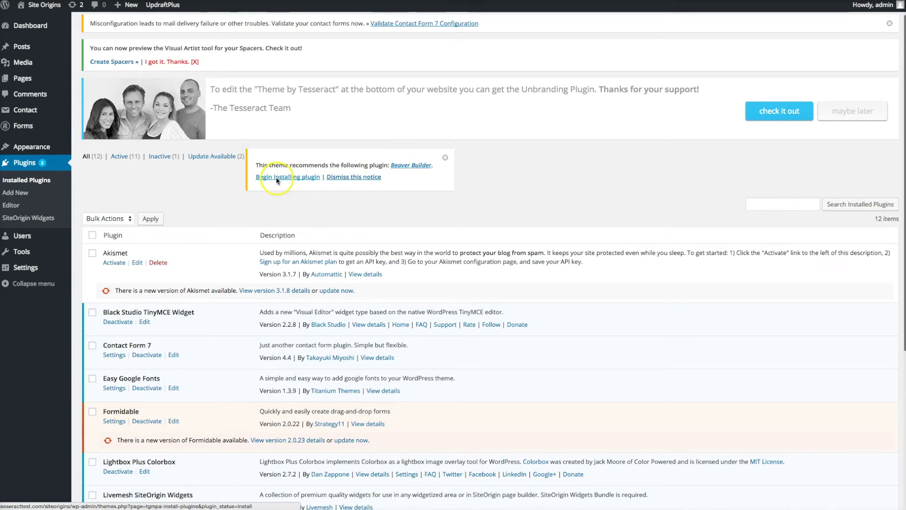
Bulk-deactivate the Livemesh SiteOrigin Widgets, Page Builder by SiteOrigin, SiteOrigin Widgets Bundle, Spacer and Title Remover plugins
{"action": "scroll", "coordinate": [75, 368], "scroll_direction": "down", "scroll_amount": 3}
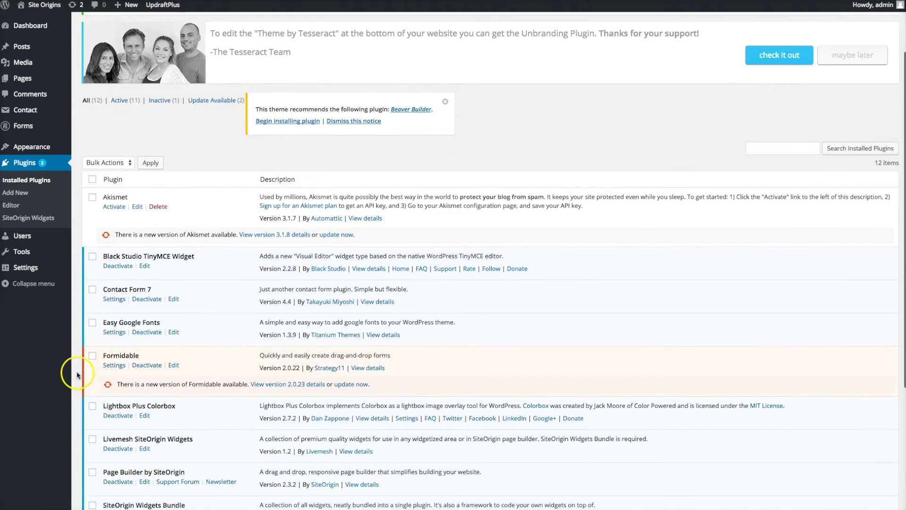
{"action": "scroll", "coordinate": [79, 373], "scroll_direction": "down", "scroll_amount": 2}
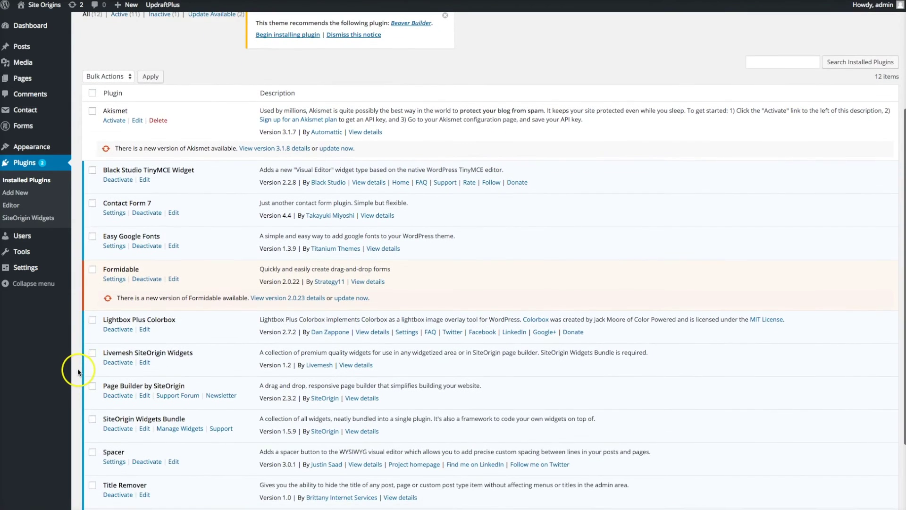
{"action": "scroll", "coordinate": [82, 361], "scroll_direction": "down", "scroll_amount": 1}
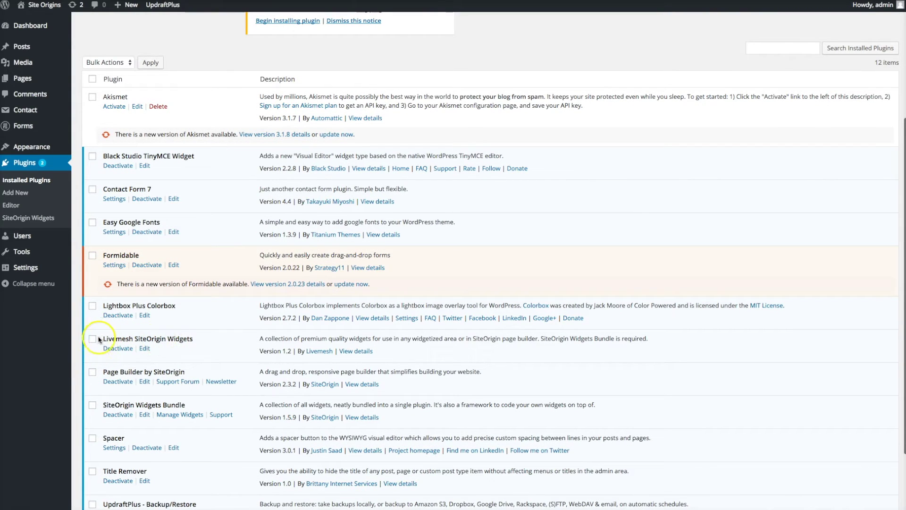
{"action": "left_click", "coordinate": [92, 339]}
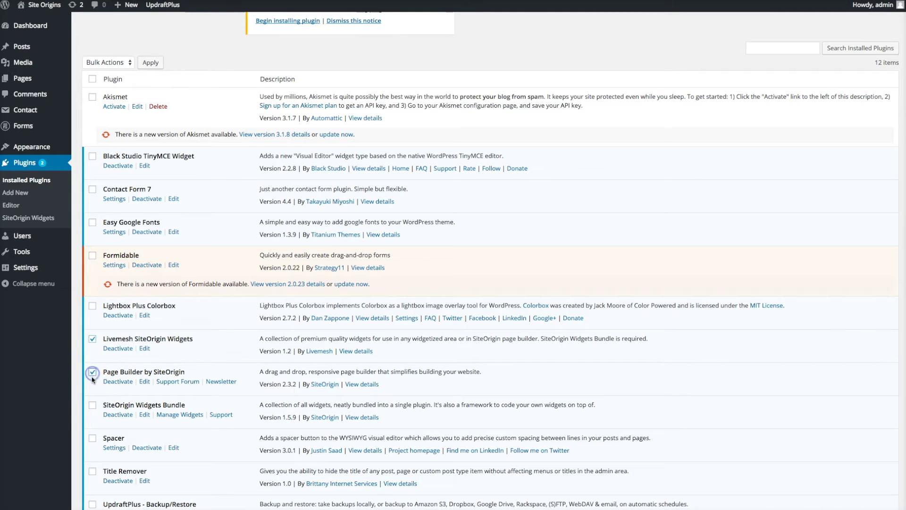
{"action": "left_click", "coordinate": [92, 407]}
{"action": "scroll", "coordinate": [125, 373], "scroll_direction": "down", "scroll_amount": 2}
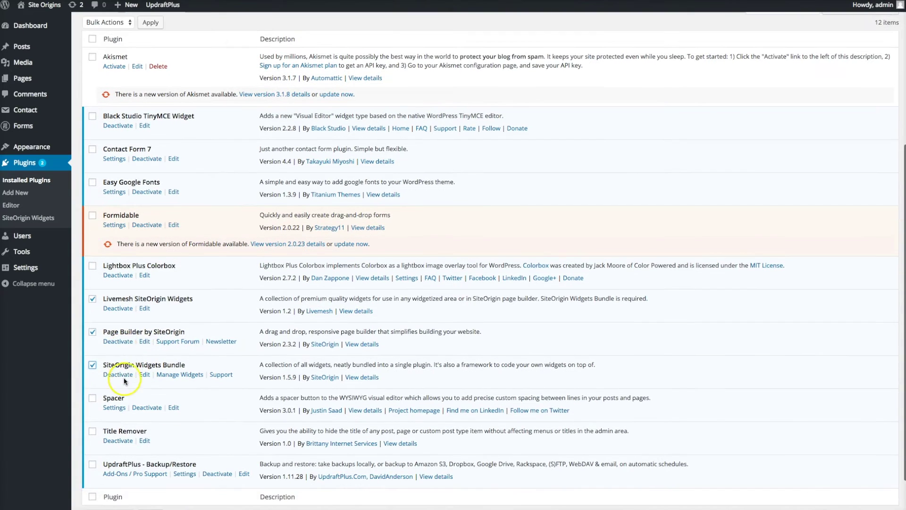
{"action": "scroll", "coordinate": [120, 378], "scroll_direction": "down", "scroll_amount": 2}
{"action": "left_click", "coordinate": [92, 360]}
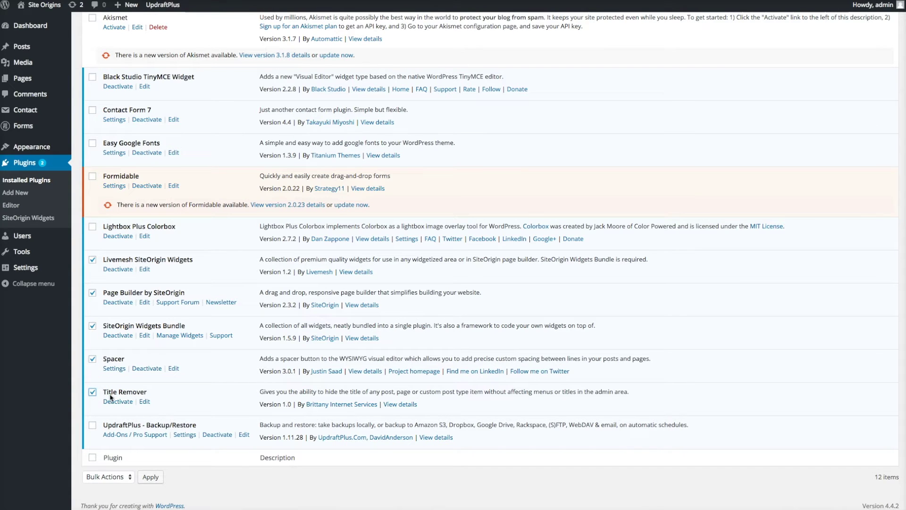
{"action": "scroll", "coordinate": [127, 391], "scroll_direction": "up", "scroll_amount": 3}
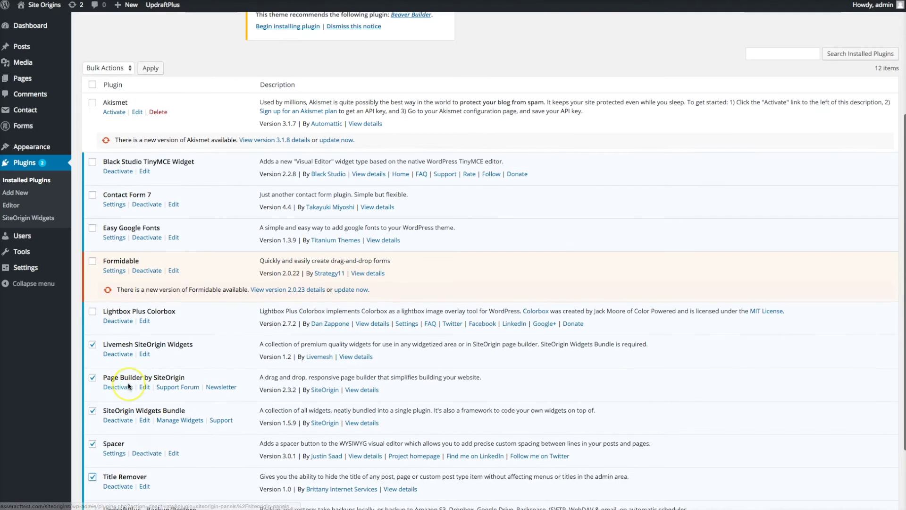
{"action": "scroll", "coordinate": [131, 383], "scroll_direction": "up", "scroll_amount": 4}
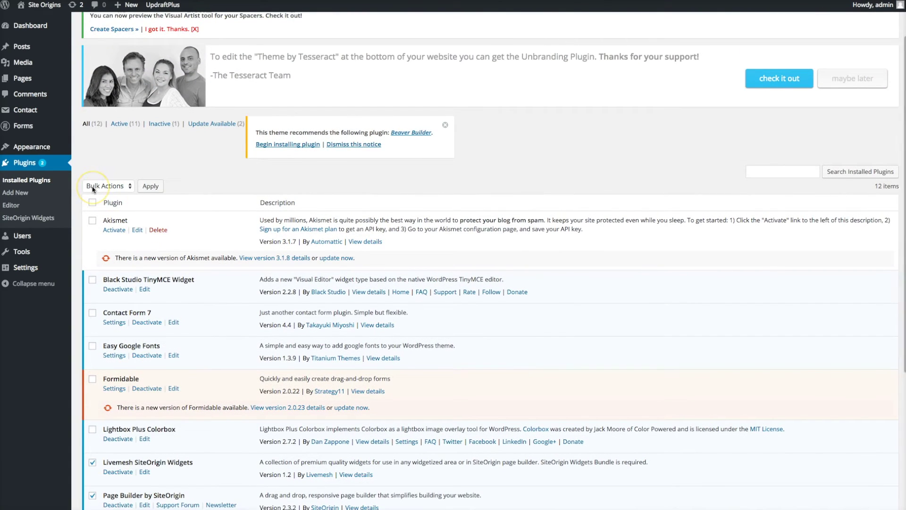
{"action": "left_click", "coordinate": [93, 188]}
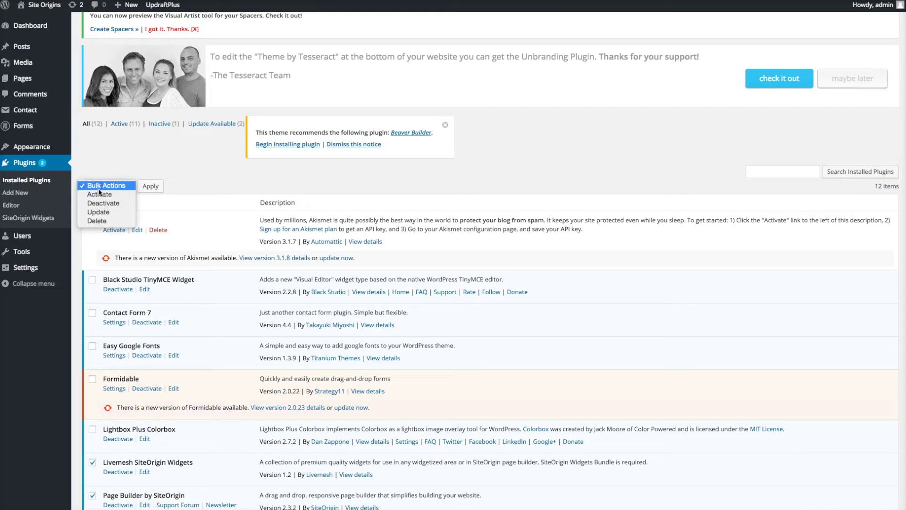
{"action": "left_click", "coordinate": [102, 203]}
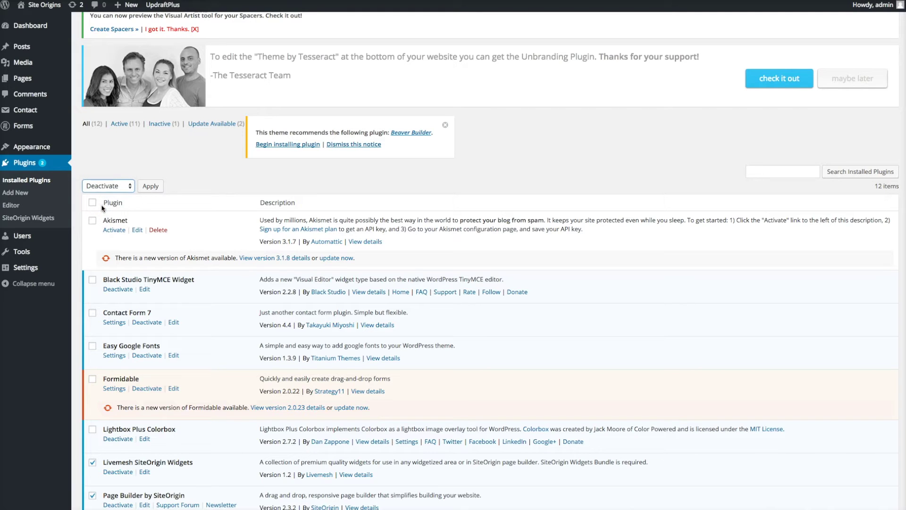
{"action": "left_click", "coordinate": [149, 187]}
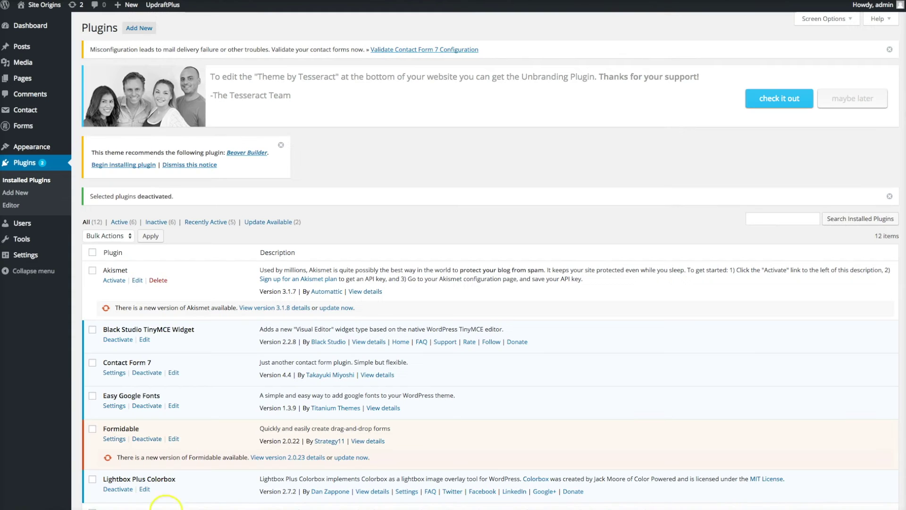
Check the deactivated plugins in the list and visit the live site to examine how its home page looks without them
{"action": "scroll", "coordinate": [202, 401], "scroll_direction": "down", "scroll_amount": 6}
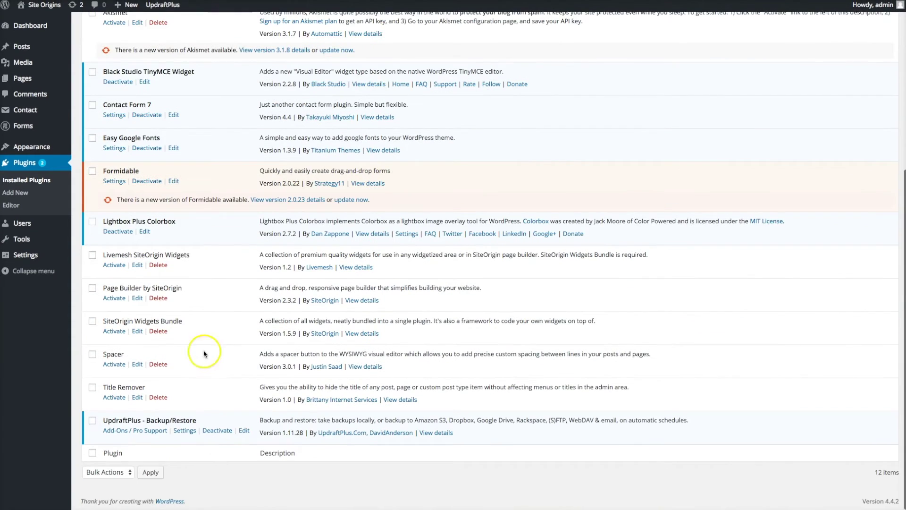
{"action": "scroll", "coordinate": [203, 331], "scroll_direction": "up", "scroll_amount": 6}
{"action": "scroll", "coordinate": [198, 305], "scroll_direction": "down", "scroll_amount": 6}
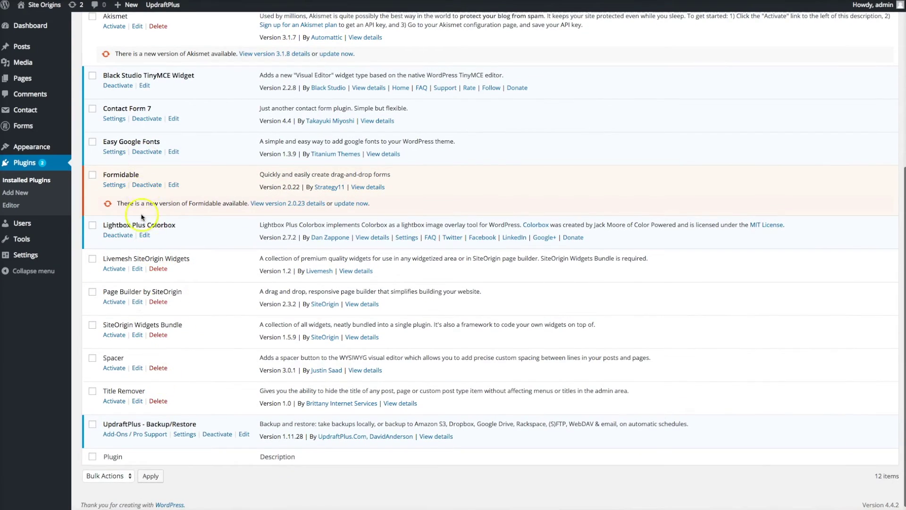
{"action": "scroll", "coordinate": [133, 350], "scroll_direction": "up", "scroll_amount": 5}
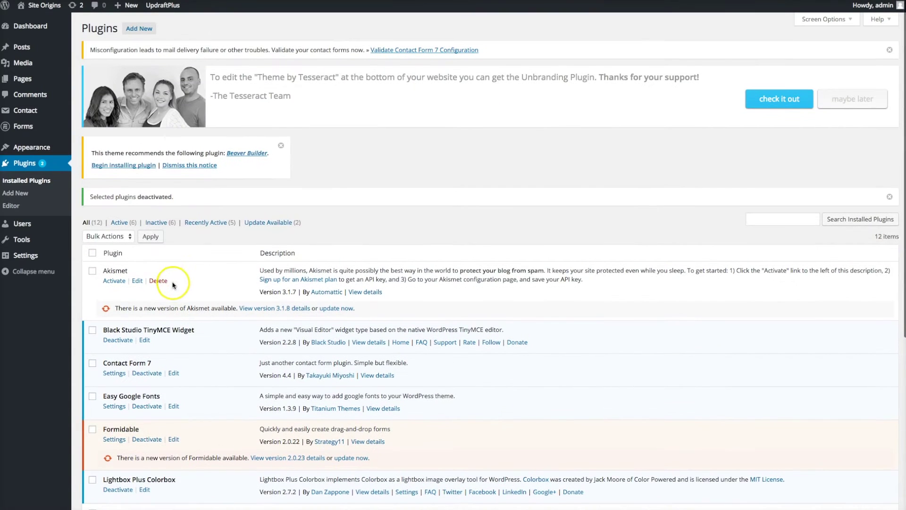
{"action": "mouse_move", "coordinate": [28, 6]}
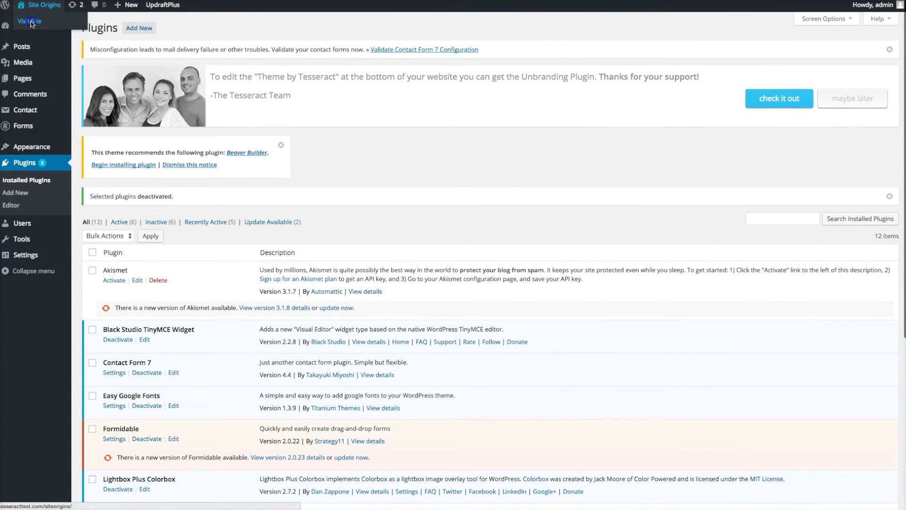
{"action": "left_click", "coordinate": [31, 23]}
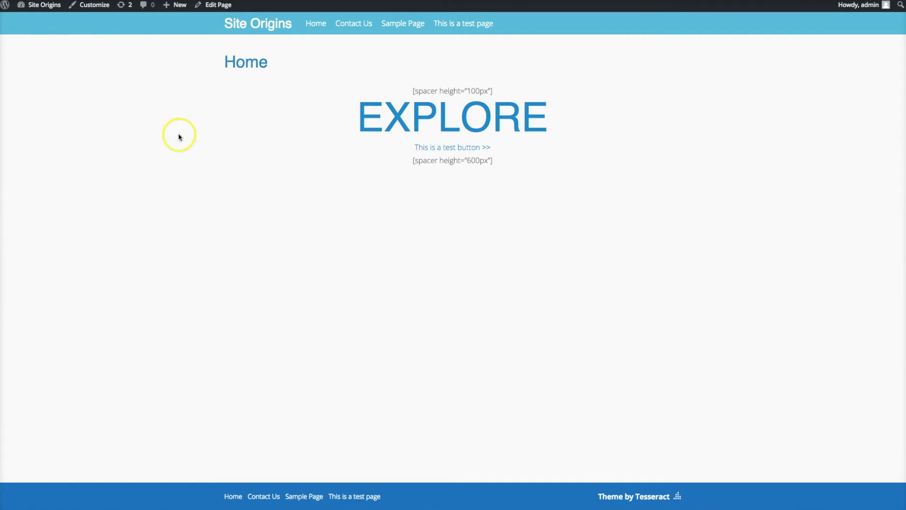
{"action": "left_click_drag", "start_coordinate": [278, 66], "coordinate": [202, 54]}
Go back through the plugin list to the Home page's editor
{"action": "key", "text": "alt+Left"}
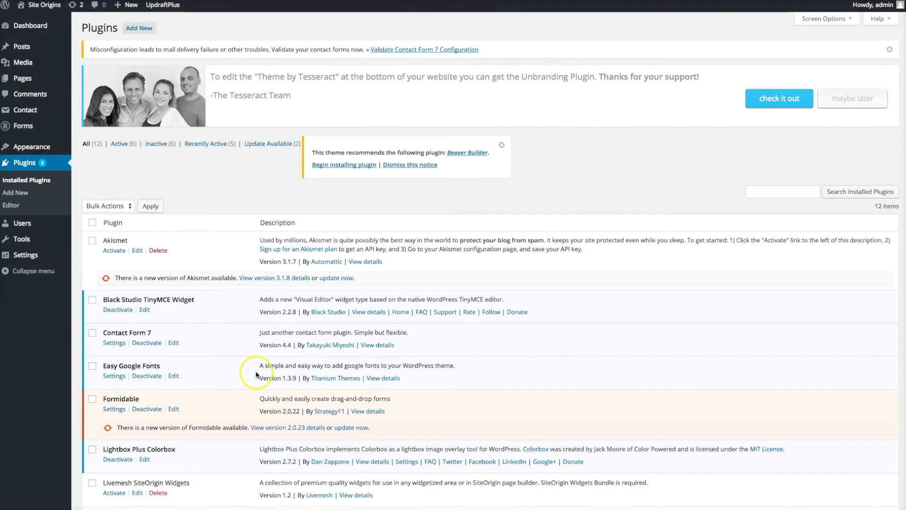
{"action": "scroll", "coordinate": [256, 374], "scroll_direction": "down", "scroll_amount": 4}
{"action": "scroll", "coordinate": [257, 372], "scroll_direction": "up", "scroll_amount": 4}
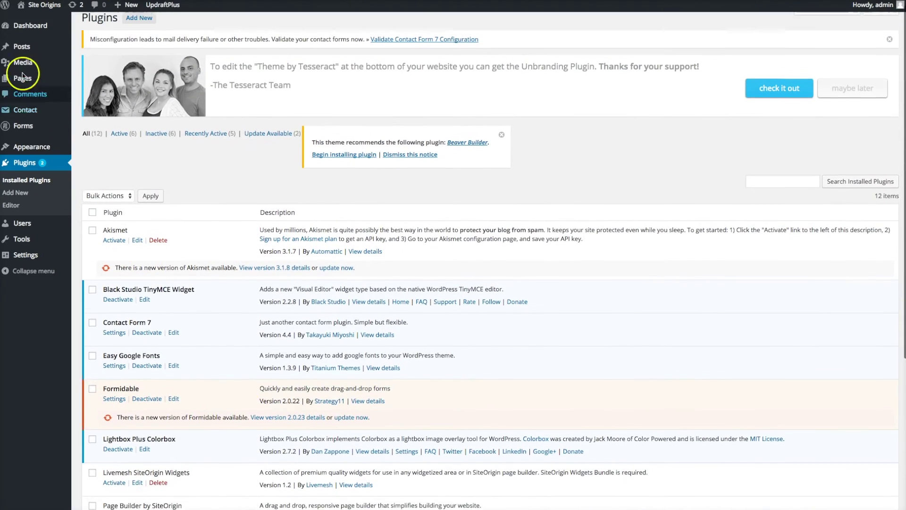
{"action": "left_click", "coordinate": [10, 3]}
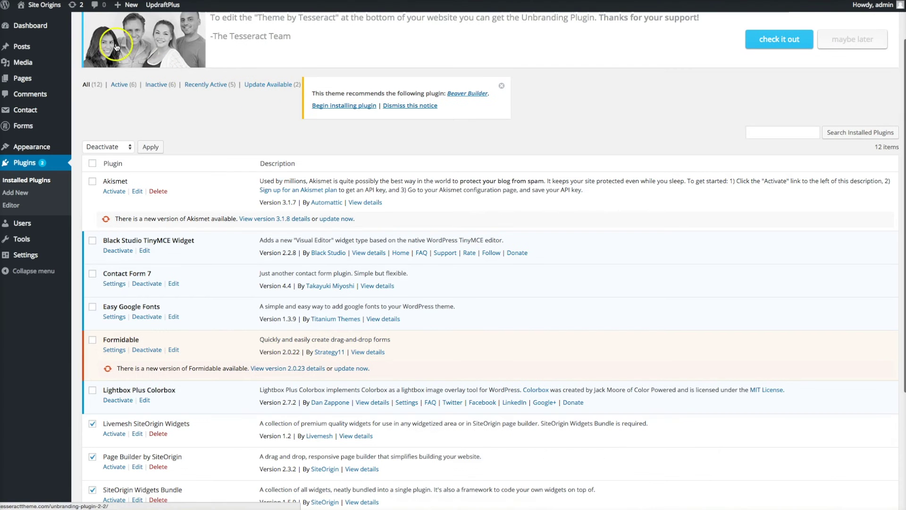
{"action": "key", "text": "alt+Left"}
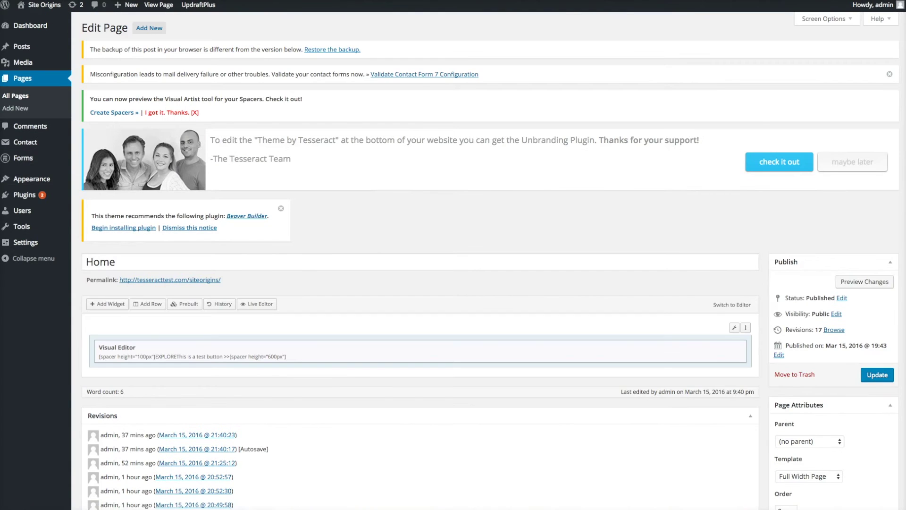
Look at the title heading on the live home page and return to the list of pages
{"action": "key", "text": "alt+Left"}
{"action": "mouse_move", "coordinate": [42, 7]}
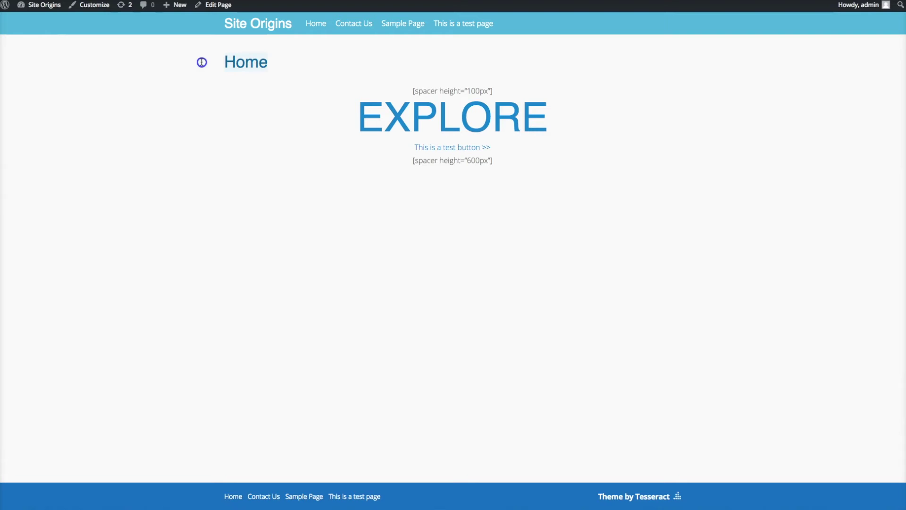
{"action": "key", "text": "alt+Left"}
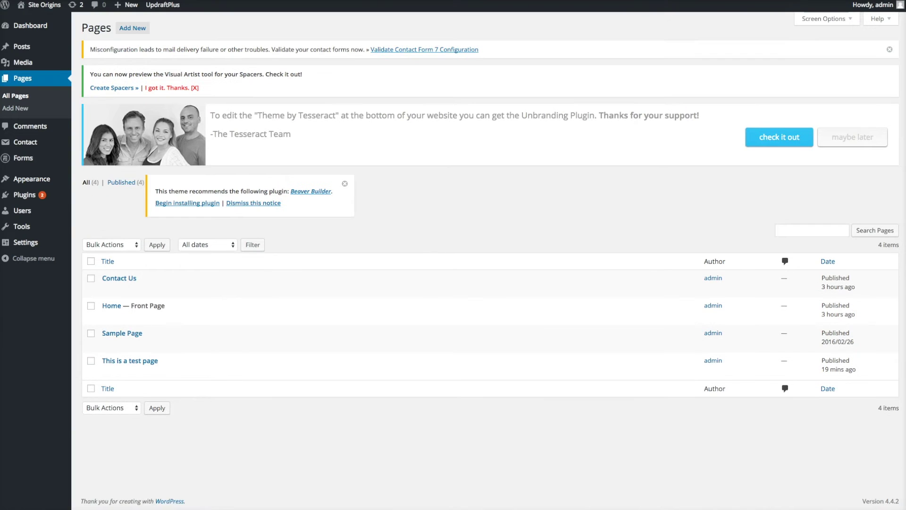
Activate the Title Remover plugin from the list of installed plugins
{"action": "mouse_move", "coordinate": [28, 194]}
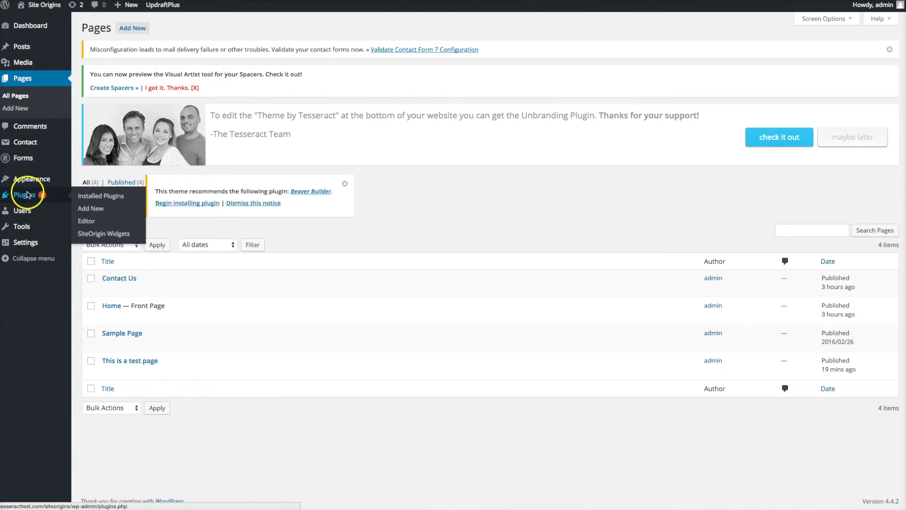
{"action": "left_click", "coordinate": [84, 198]}
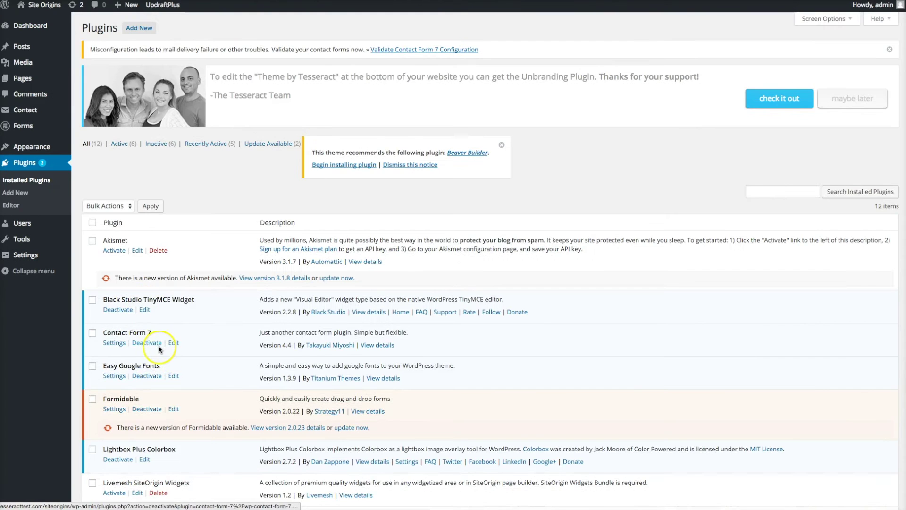
{"action": "scroll", "coordinate": [171, 404], "scroll_direction": "down", "scroll_amount": 10}
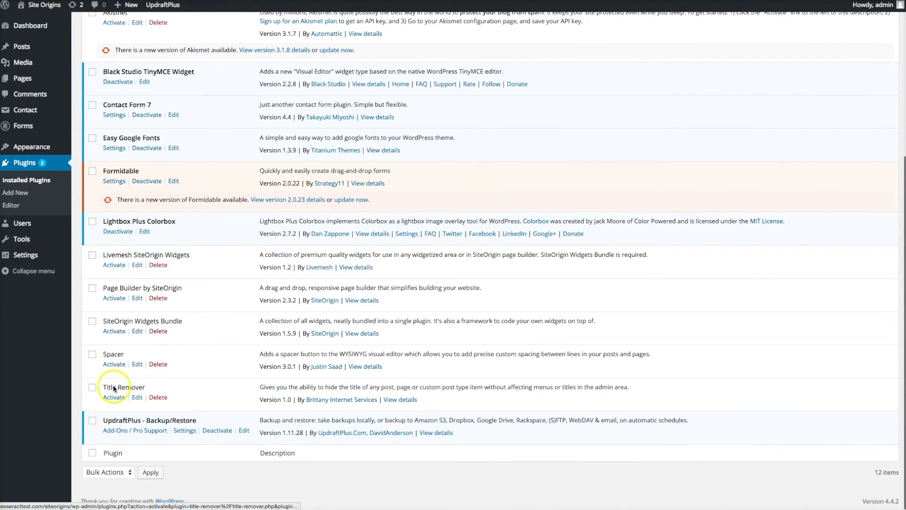
{"action": "left_click", "coordinate": [112, 398]}
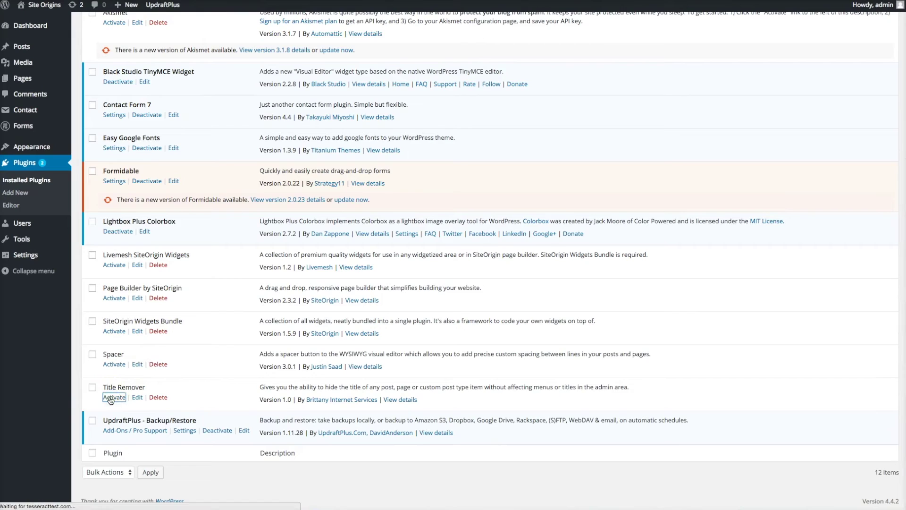
Check the live home page with Title Remover active, and review the activation status of the installed plugins
{"action": "mouse_move", "coordinate": [45, 5]}
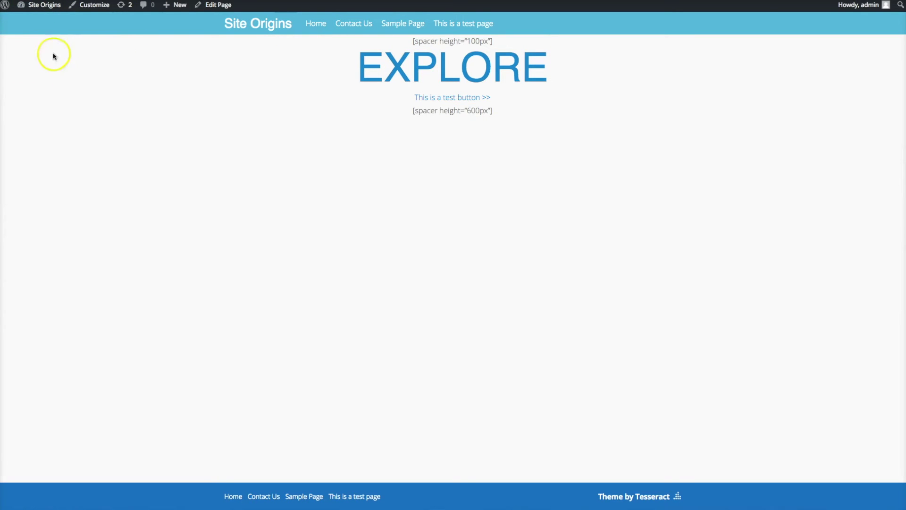
{"action": "mouse_move", "coordinate": [6, 7]}
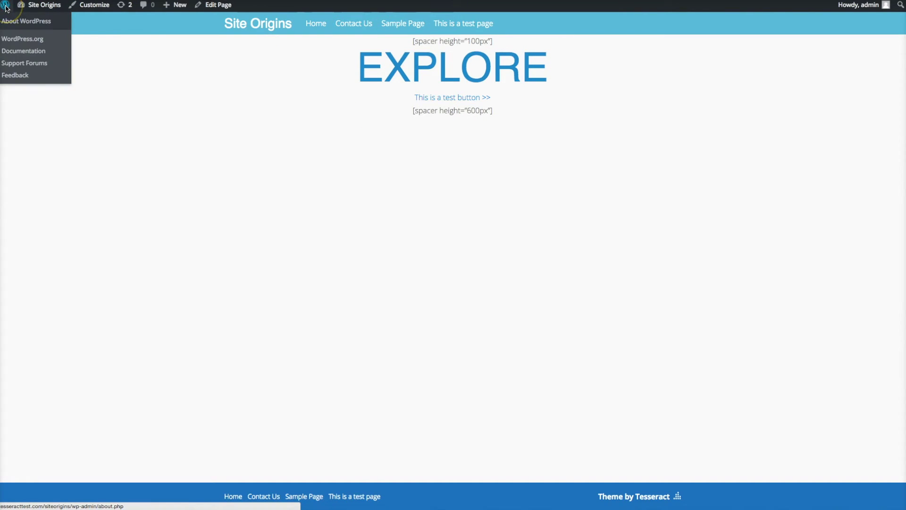
{"action": "left_click", "coordinate": [7, 7]}
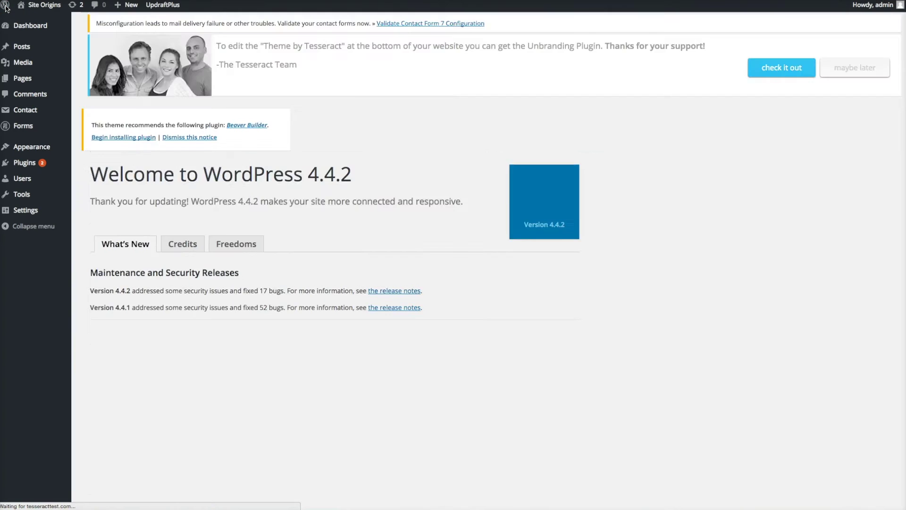
{"action": "mouse_move", "coordinate": [25, 162]}
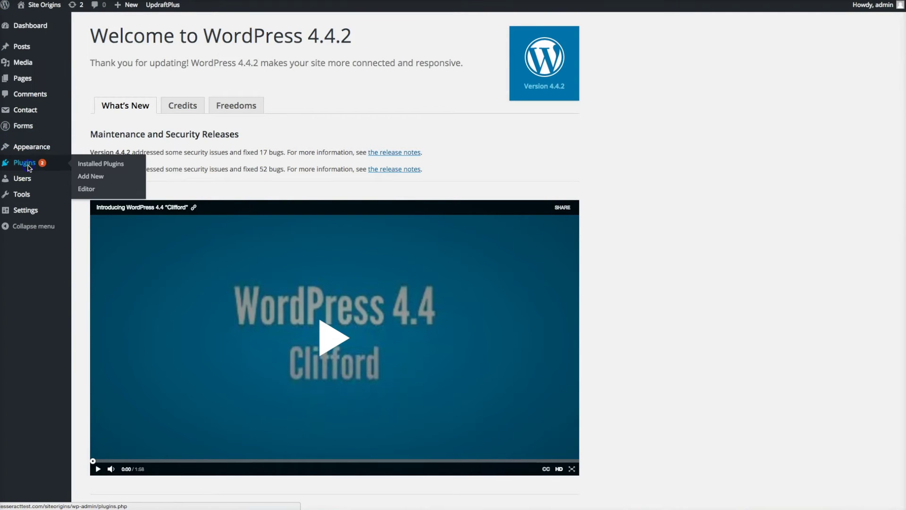
{"action": "scroll", "coordinate": [170, 355], "scroll_direction": "down", "scroll_amount": 3}
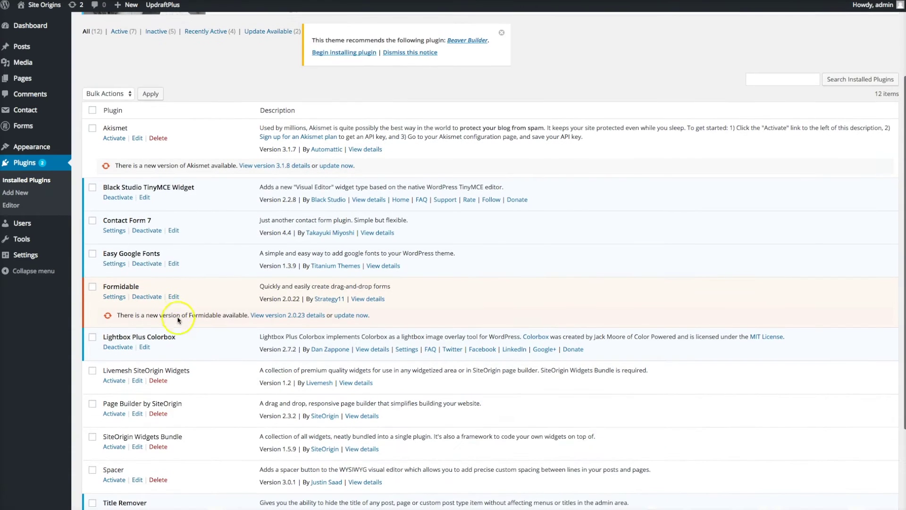
{"action": "scroll", "coordinate": [176, 349], "scroll_direction": "down", "scroll_amount": 1}
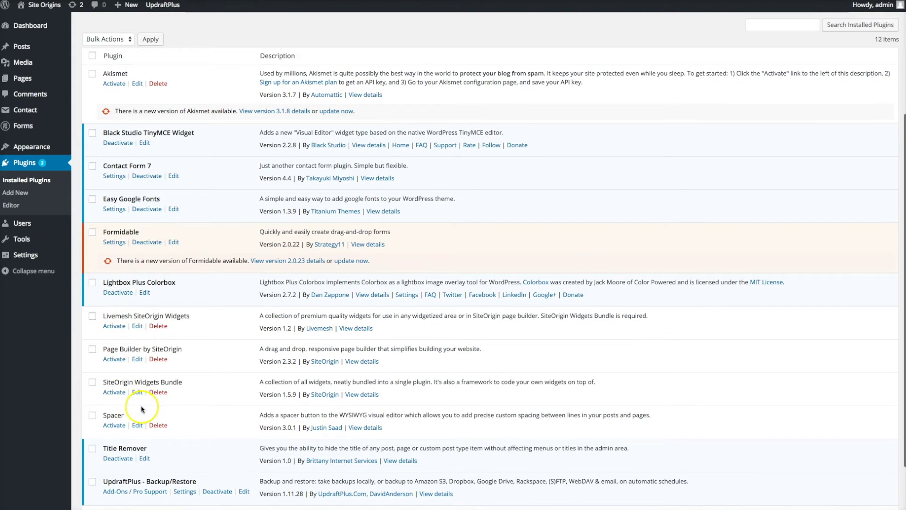
{"action": "scroll", "coordinate": [152, 327], "scroll_direction": "up", "scroll_amount": 3}
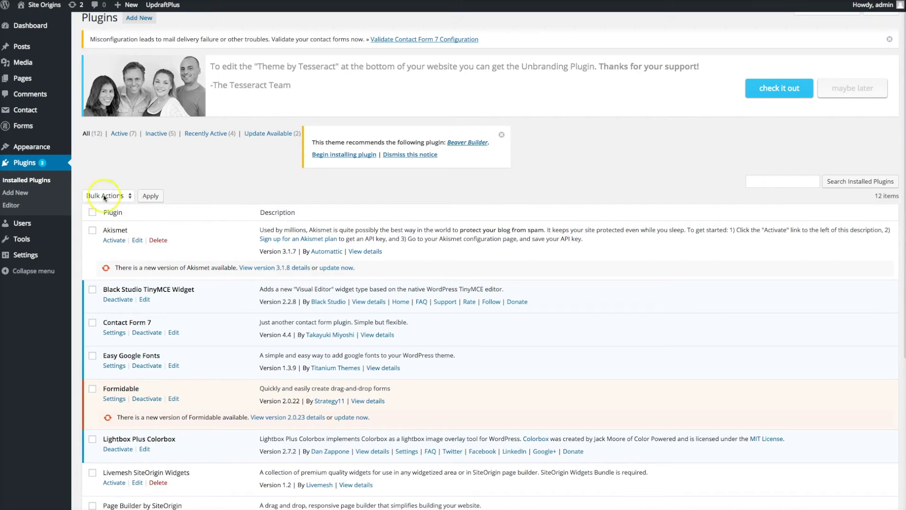
Search the directory of new plugins for "beaver builder"
{"action": "left_click", "coordinate": [26, 81]}
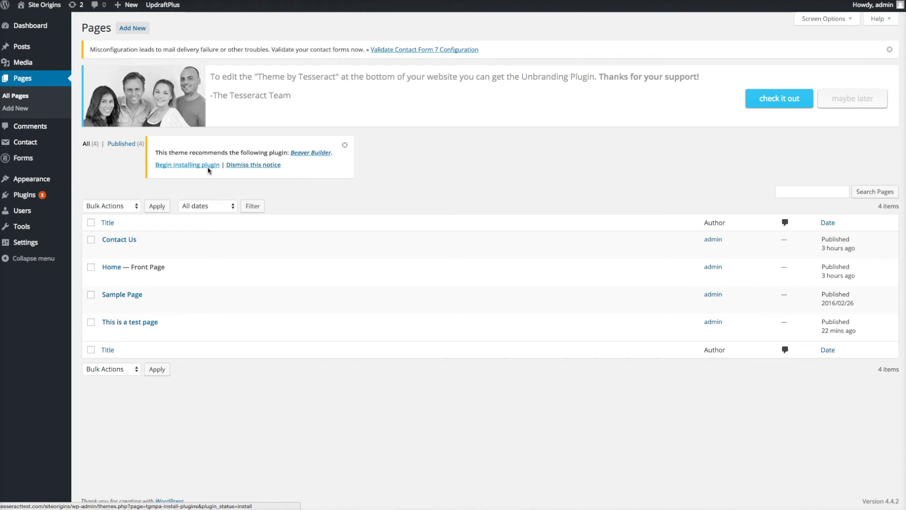
{"action": "mouse_move", "coordinate": [31, 199]}
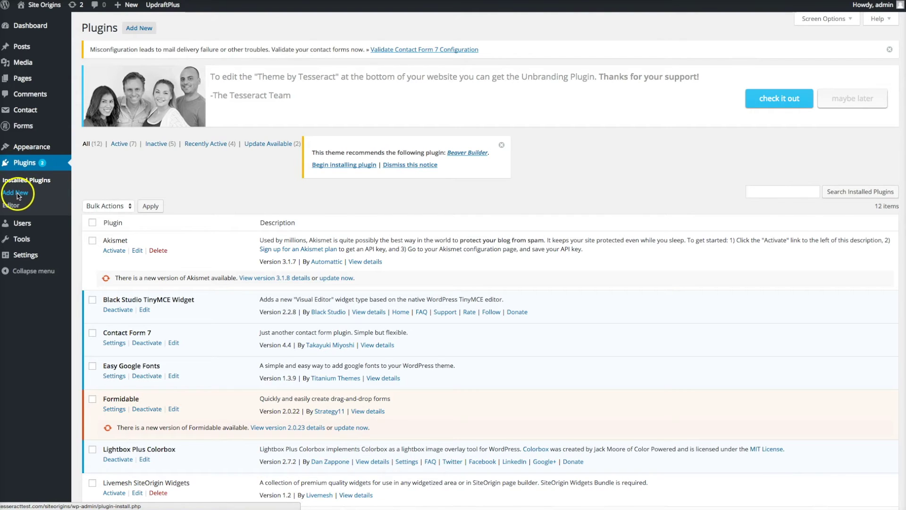
{"action": "left_click", "coordinate": [17, 195]}
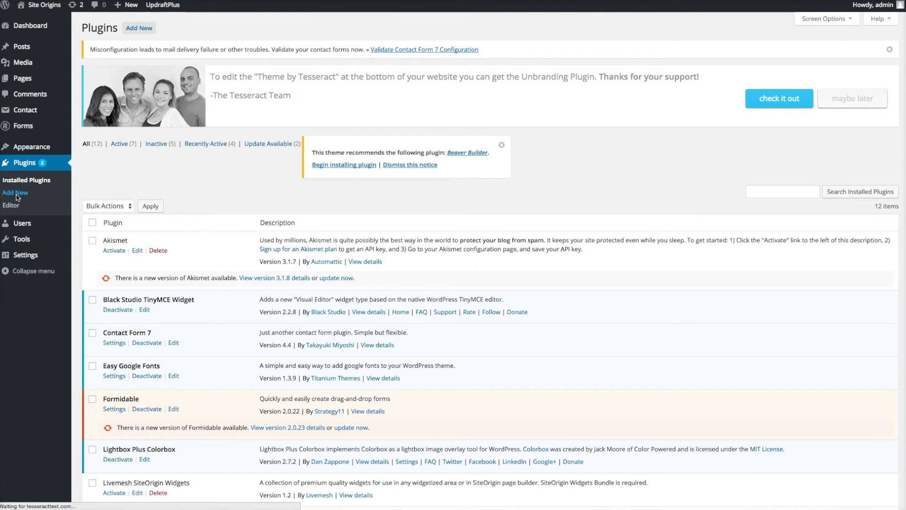
{"action": "left_click", "coordinate": [795, 205]}
{"action": "type", "text": "beaver"}
{"action": "key", "text": "Down"}
{"action": "key", "text": "Return"}
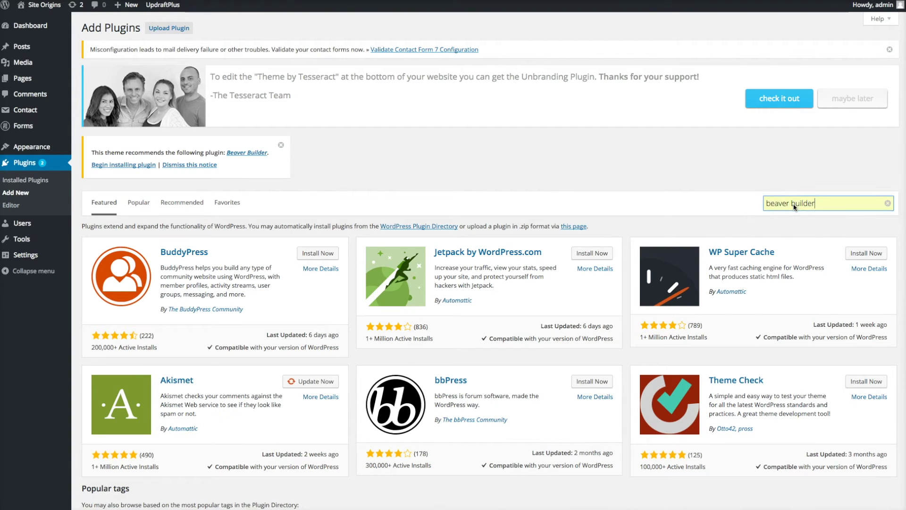
{"action": "key", "text": "Return"}
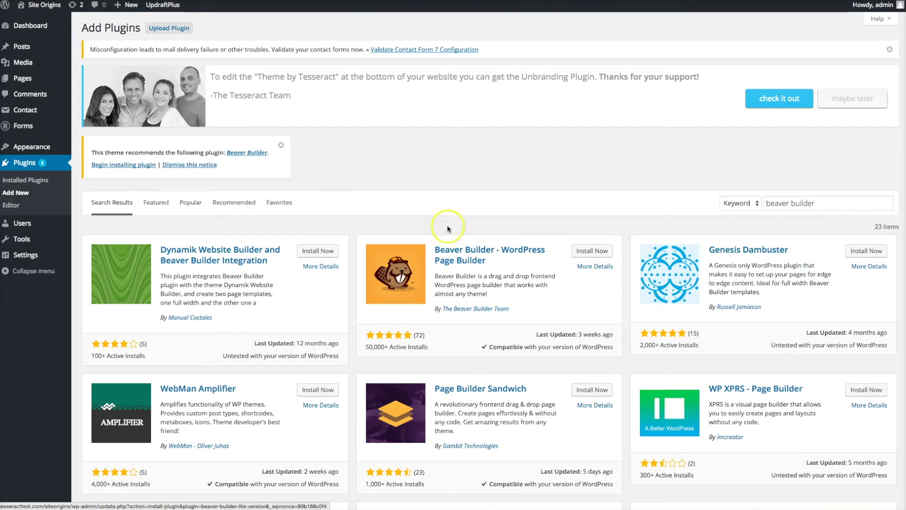
Install and activate the Beaver Builder plugin through the theme's plugin recommendation notice
{"action": "left_click", "coordinate": [108, 165]}
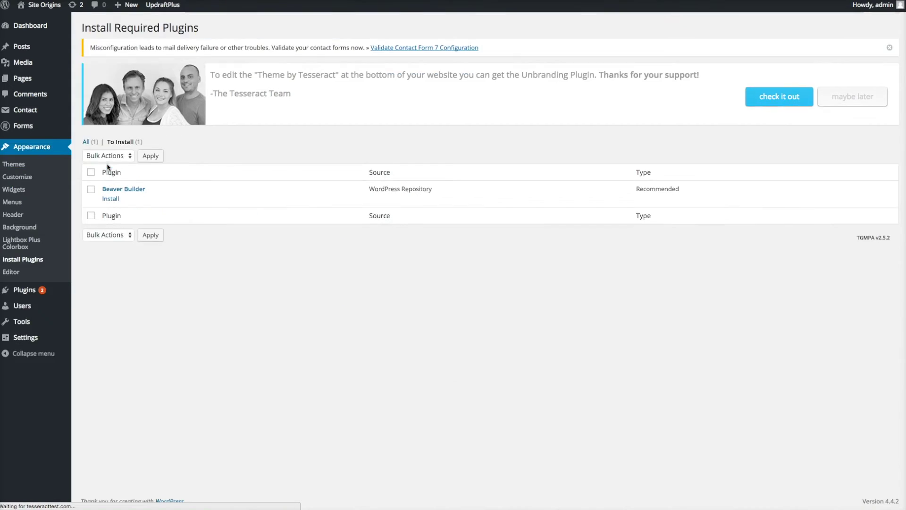
{"action": "left_click", "coordinate": [108, 199]}
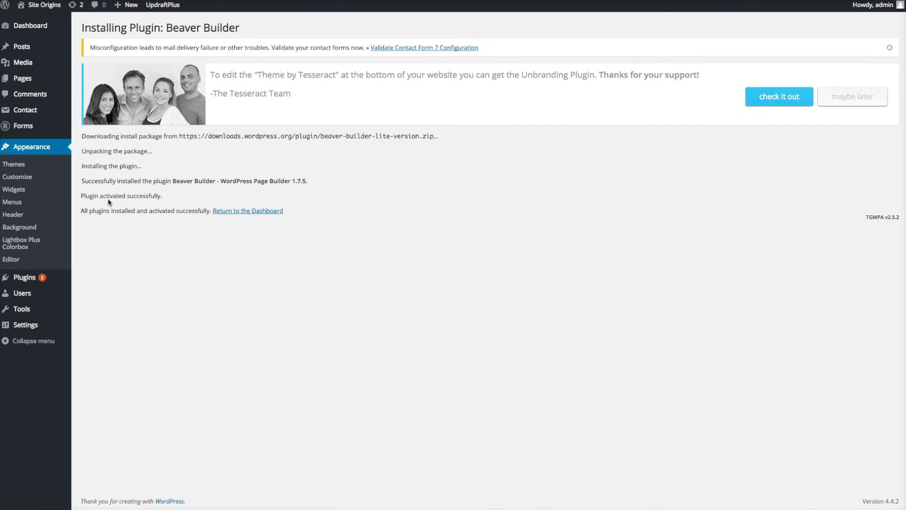
{"action": "left_click_drag", "start_coordinate": [170, 198], "coordinate": [88, 194]}
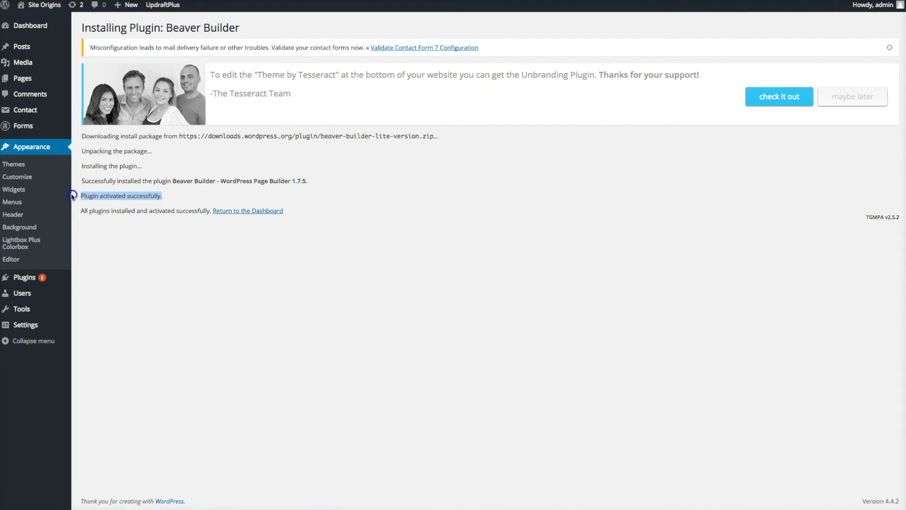
{"action": "left_click", "coordinate": [107, 197]}
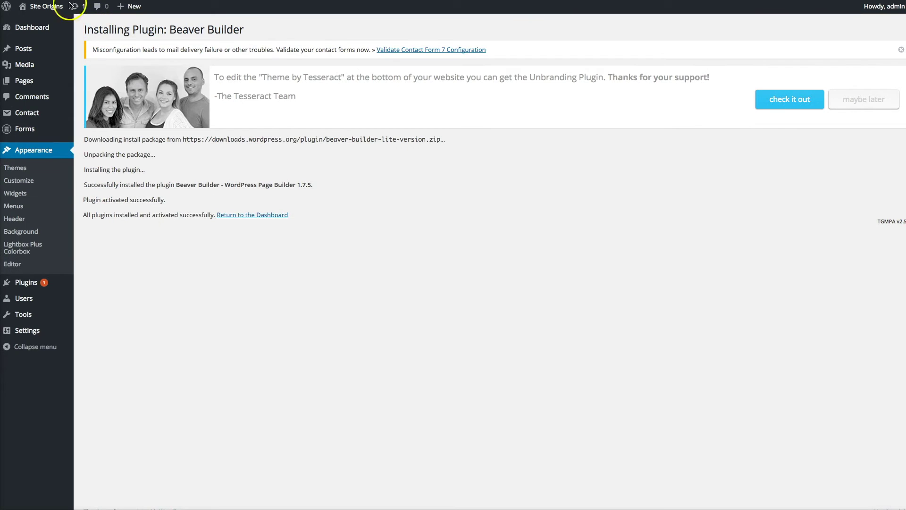
Visit the live home page and open it for editing
{"action": "mouse_move", "coordinate": [38, 6]}
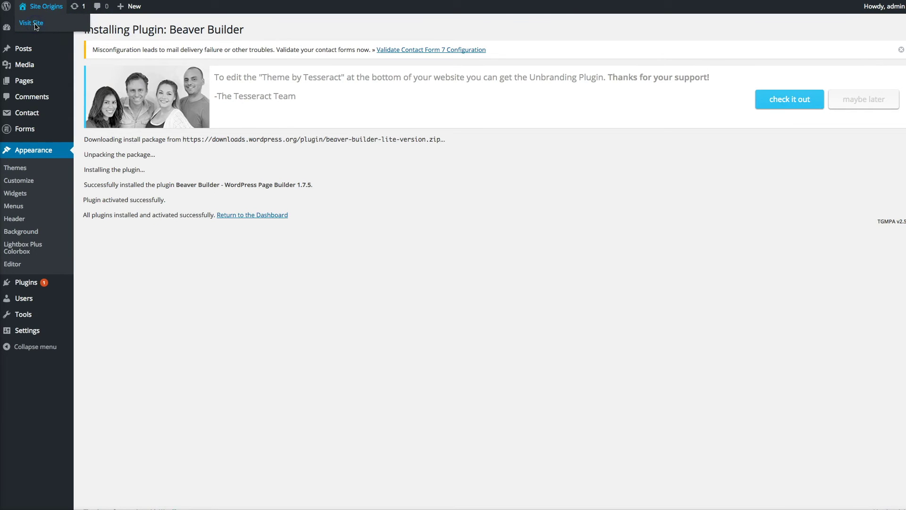
{"action": "left_click", "coordinate": [35, 24]}
{"action": "left_click", "coordinate": [371, 75]}
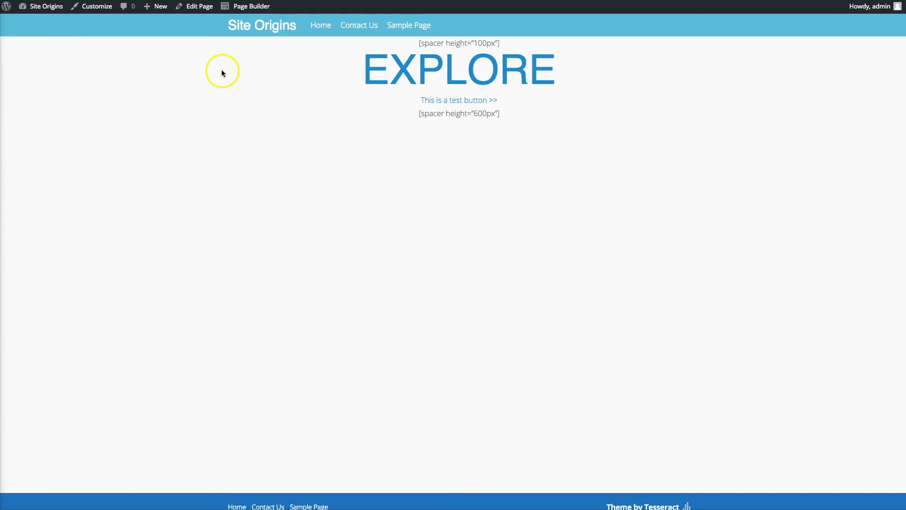
{"action": "left_click", "coordinate": [197, 6]}
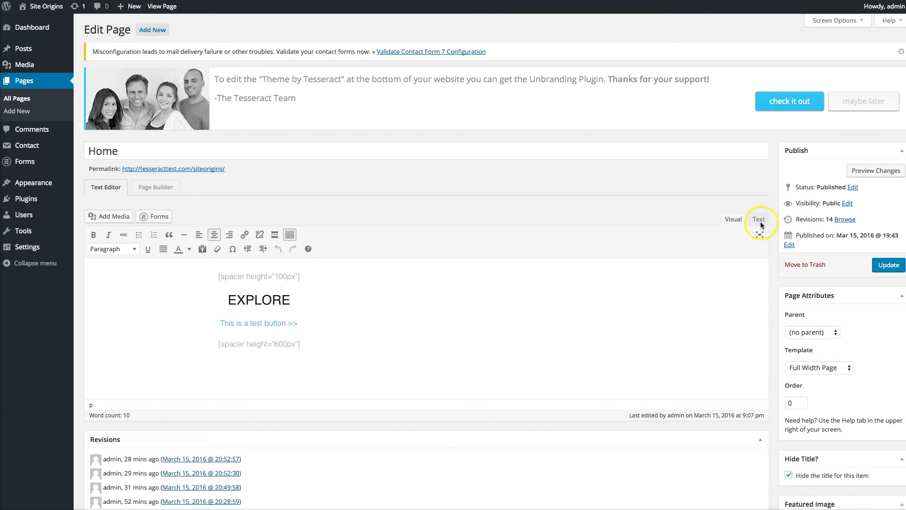
Copy the Home page's entire text editor content, including the spacer shortcodes, and paste it into a blank text document
{"action": "left_click_drag", "start_coordinate": [330, 352], "coordinate": [220, 283]}
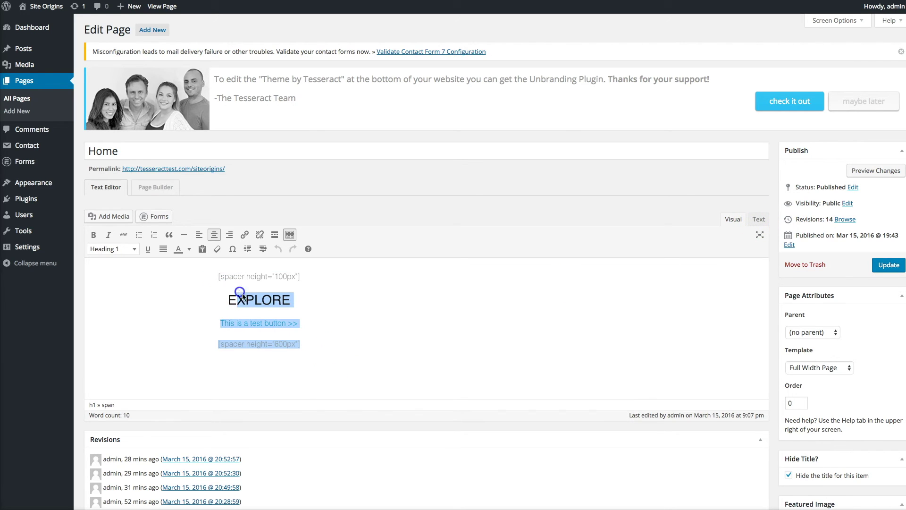
{"action": "left_click", "coordinate": [371, 322]}
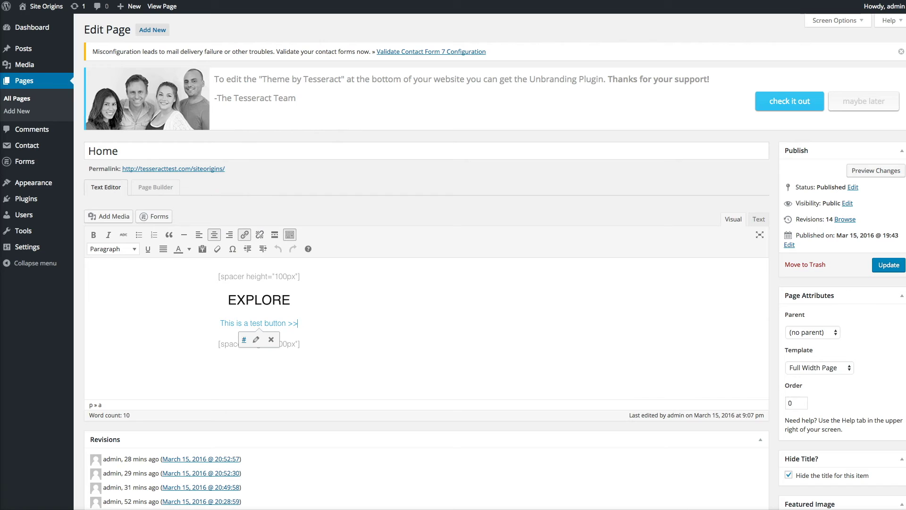
{"action": "left_click_drag", "start_coordinate": [552, 239], "coordinate": [2, 242]}
{"action": "left_click", "coordinate": [334, 301]}
{"action": "left_click_drag", "start_coordinate": [328, 344], "coordinate": [210, 271]}
{"action": "key", "text": "super+c"}
{"action": "left_click_drag", "start_coordinate": [2, 207], "coordinate": [308, 206]}
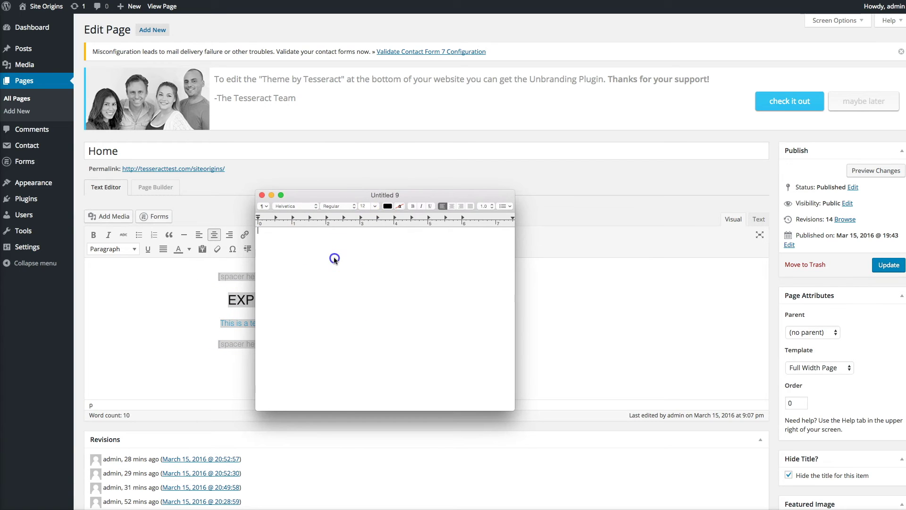
{"action": "left_click", "coordinate": [334, 257]}
{"action": "key", "text": "super+v"}
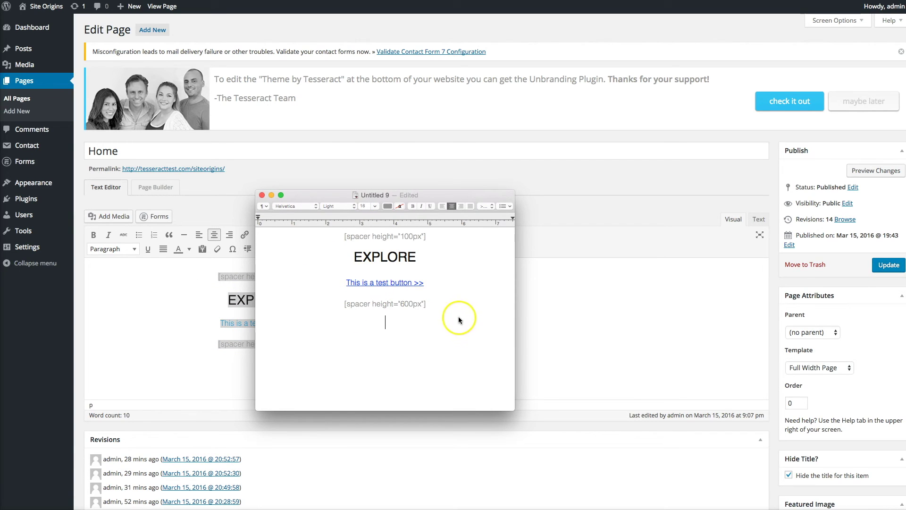
Delete the 600px and 100px spacer shortcode lines from the text document, keeping the EXPLORE heading and the button link
{"action": "triple_click", "coordinate": [340, 304]}
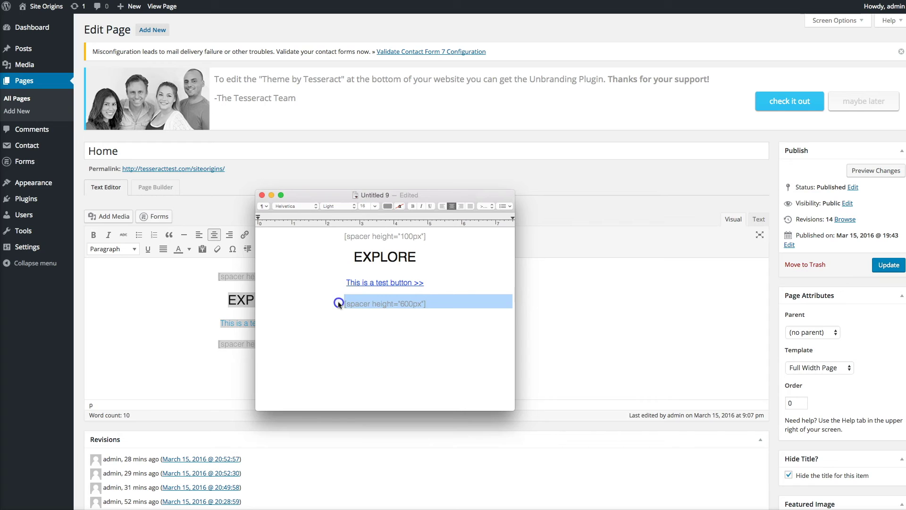
{"action": "key", "text": "BackSpace"}
{"action": "triple_click", "coordinate": [348, 236]}
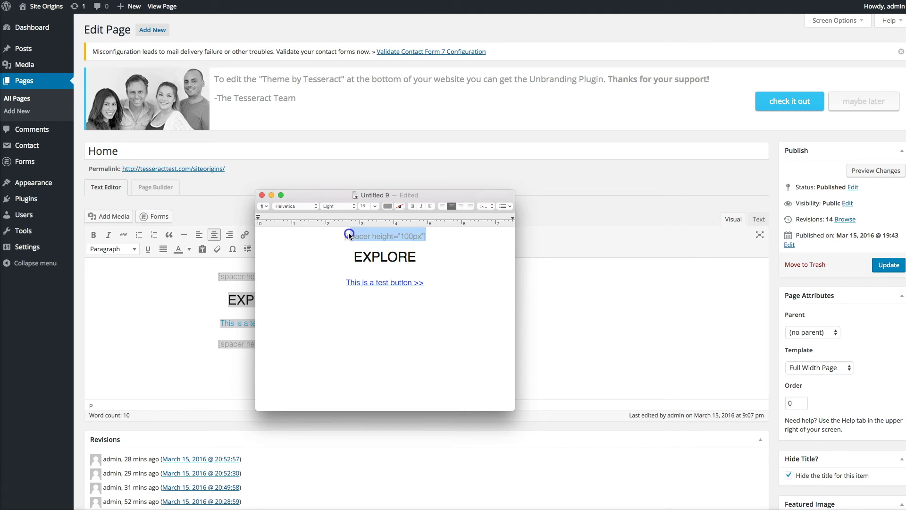
{"action": "key", "text": "BackSpace"}
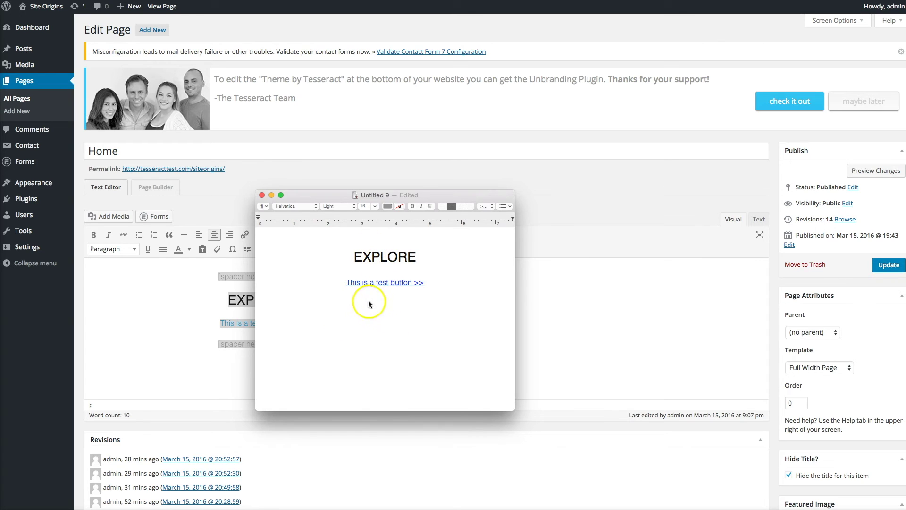
Move the text document out of the way and launch Page Builder for the Home page
{"action": "left_click_drag", "start_coordinate": [343, 199], "coordinate": [155, 259]}
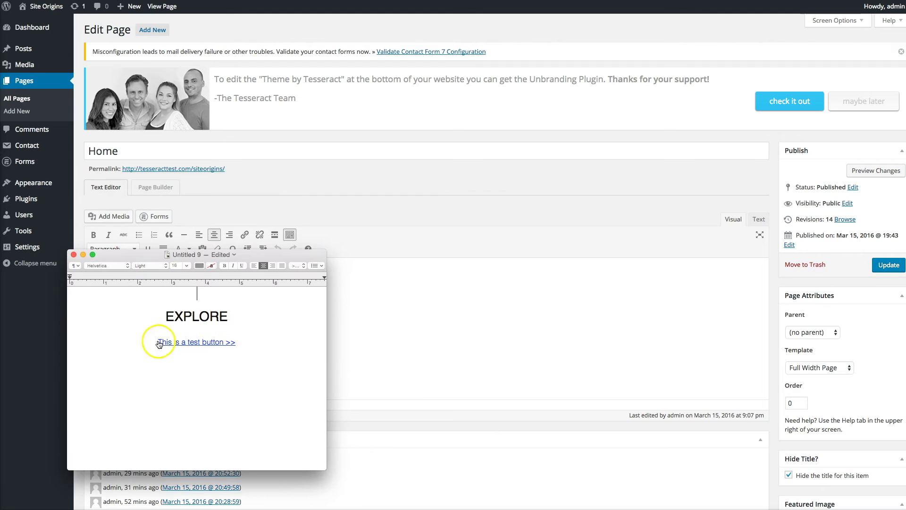
{"action": "left_click_drag", "start_coordinate": [213, 255], "coordinate": [28, 269]}
{"action": "left_click", "coordinate": [415, 323]}
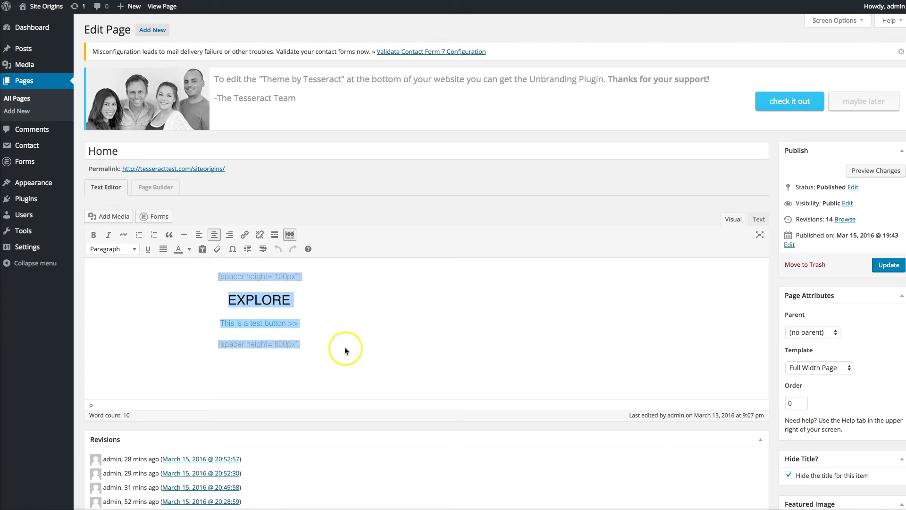
{"action": "left_click", "coordinate": [158, 188]}
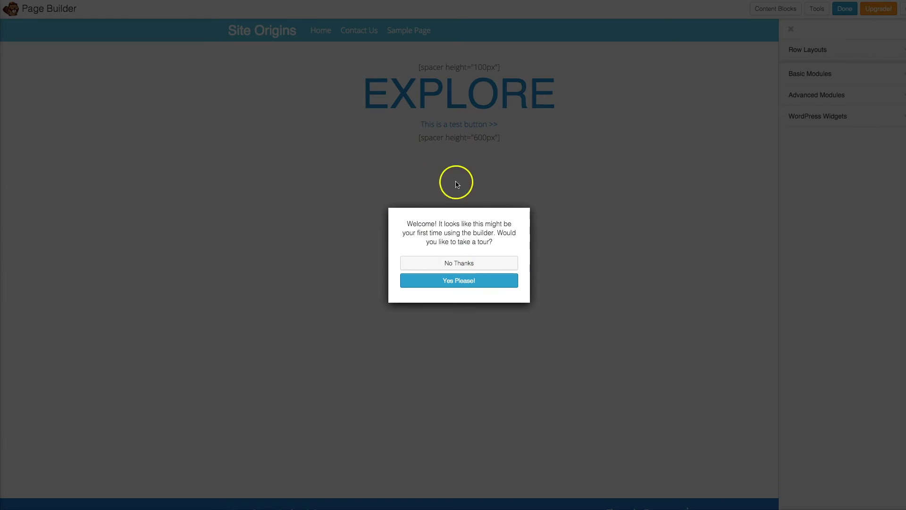
Decline the builder tour and look over the modules available under Basic Modules
{"action": "left_click", "coordinate": [454, 265]}
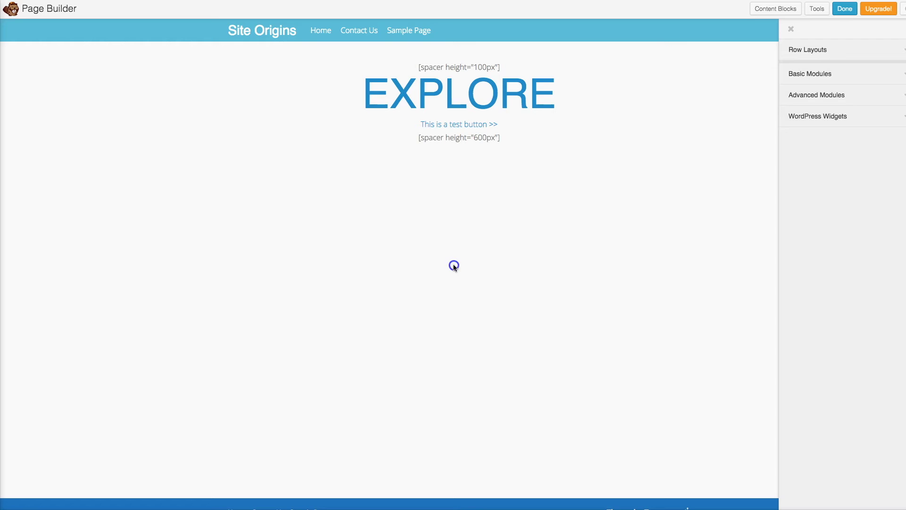
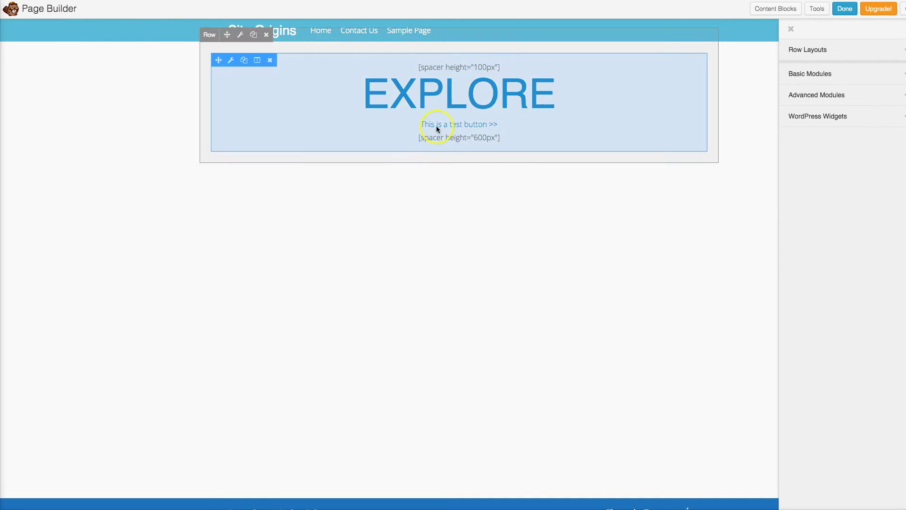
{"action": "left_click", "coordinate": [817, 55]}
{"action": "left_click", "coordinate": [817, 54]}
{"action": "left_click", "coordinate": [815, 76]}
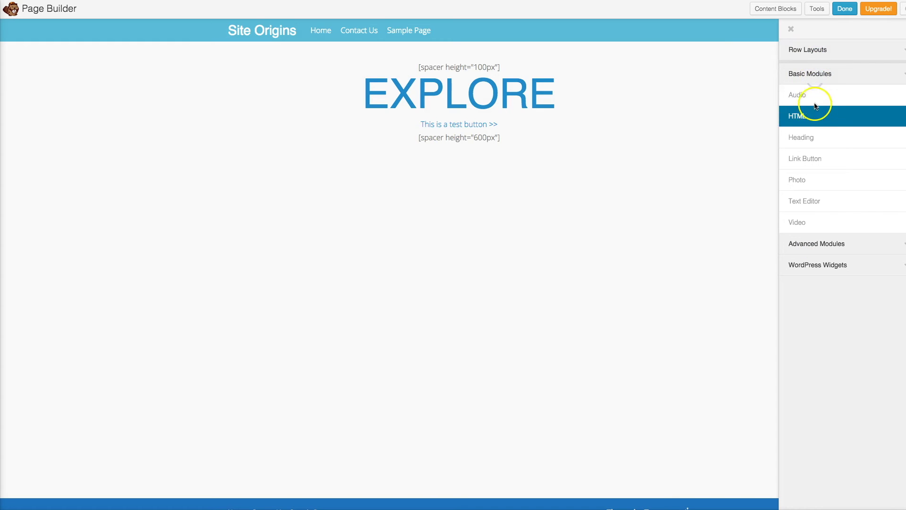
{"action": "left_click", "coordinate": [815, 73]}
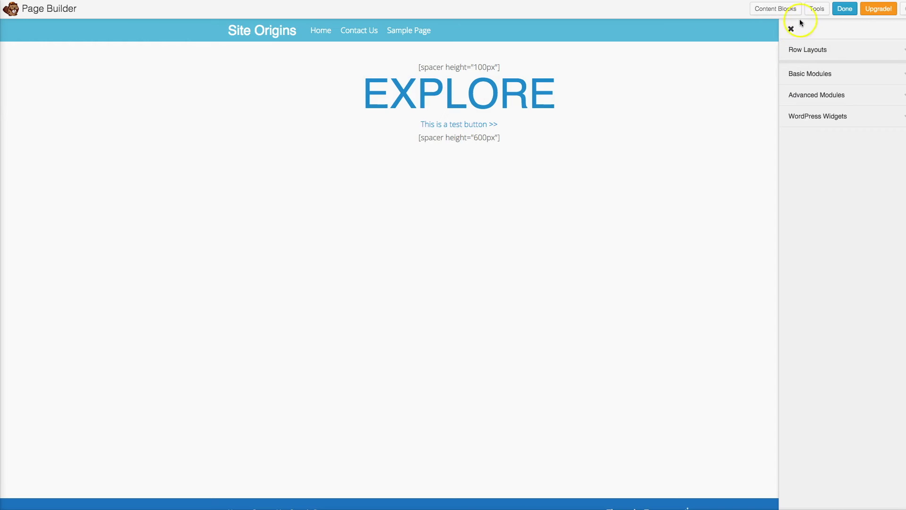
Insert the Hero Explore content block into the Home page
{"action": "left_click", "coordinate": [777, 9]}
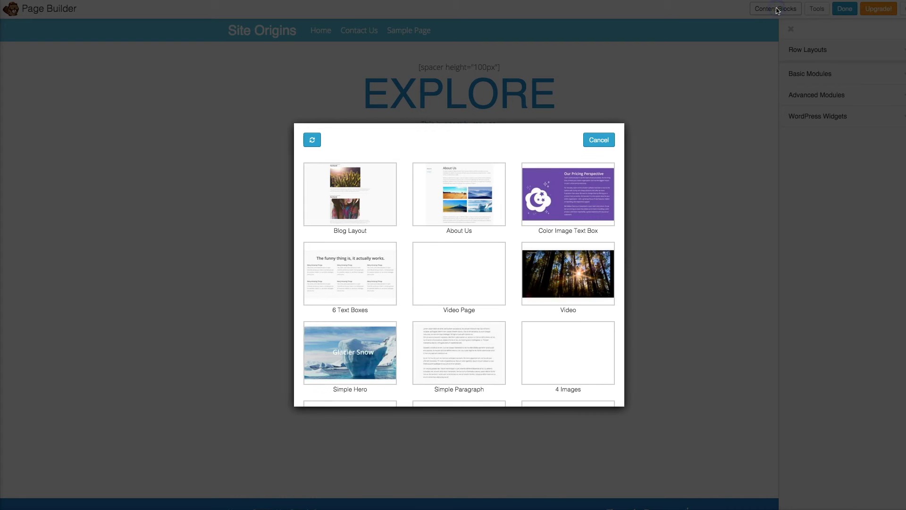
{"action": "left_click", "coordinate": [610, 140]}
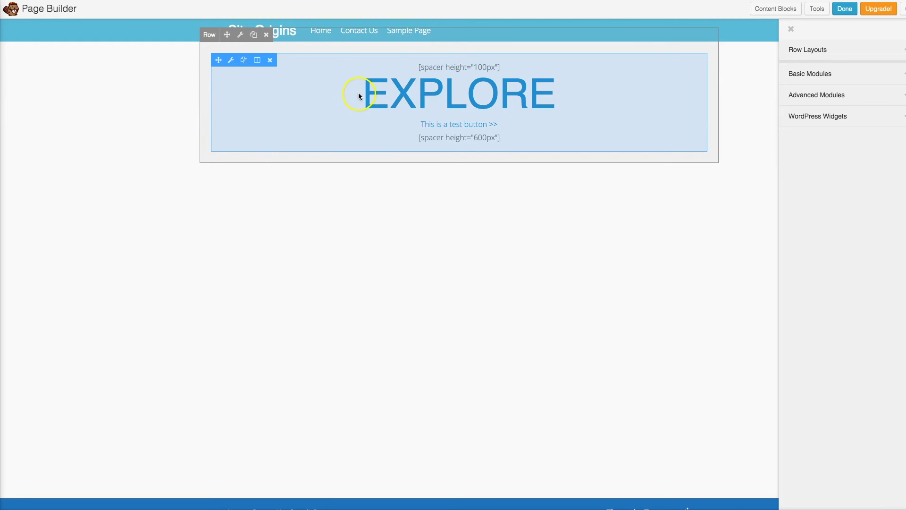
{"action": "left_click", "coordinate": [772, 9]}
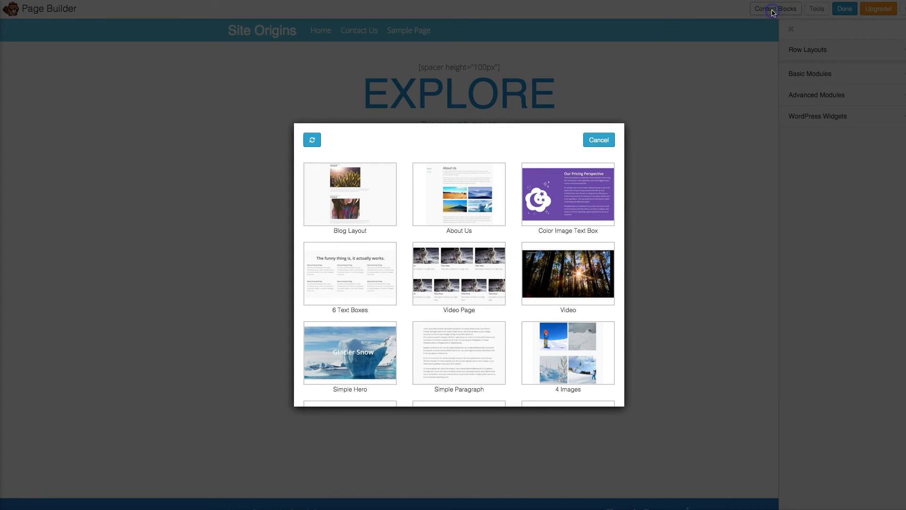
{"action": "scroll", "coordinate": [491, 327], "scroll_direction": "down", "scroll_amount": 5}
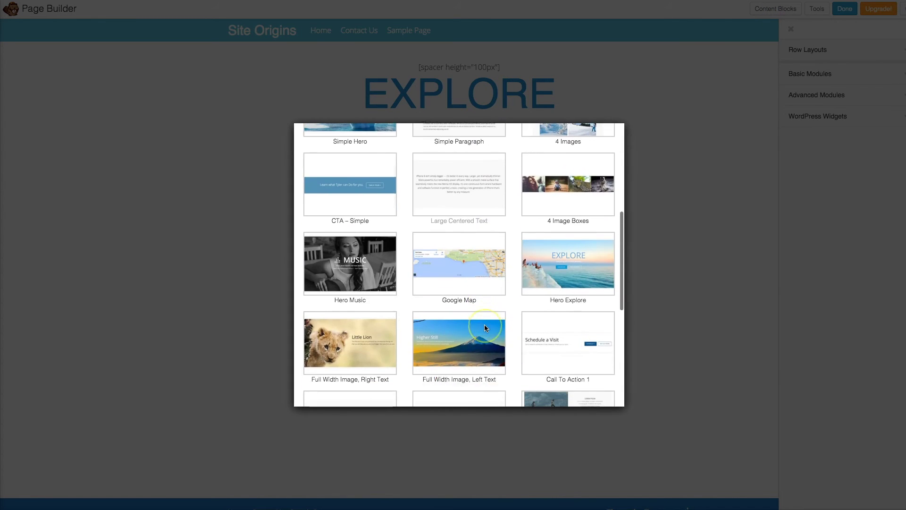
{"action": "left_click", "coordinate": [569, 279]}
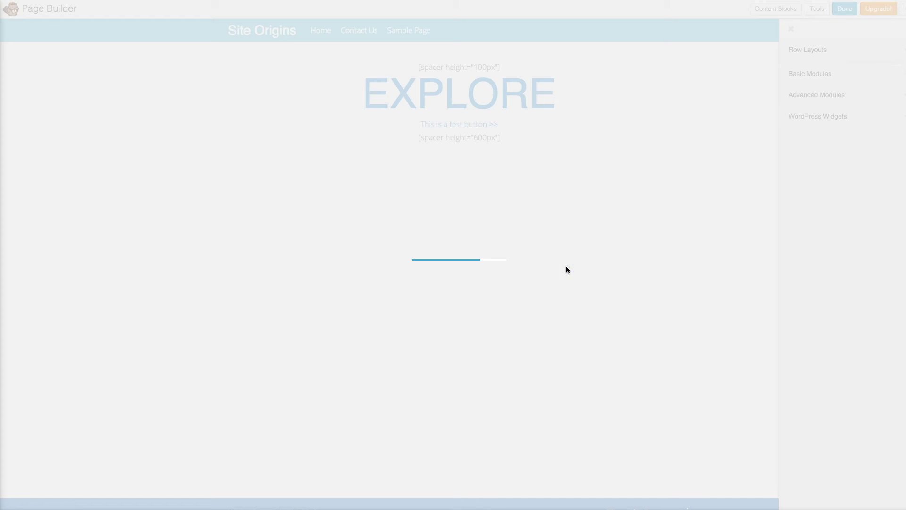
Delete the duplicate Hero Explore row, keeping one copy on the page
{"action": "scroll", "coordinate": [607, 317], "scroll_direction": "down", "scroll_amount": 3}
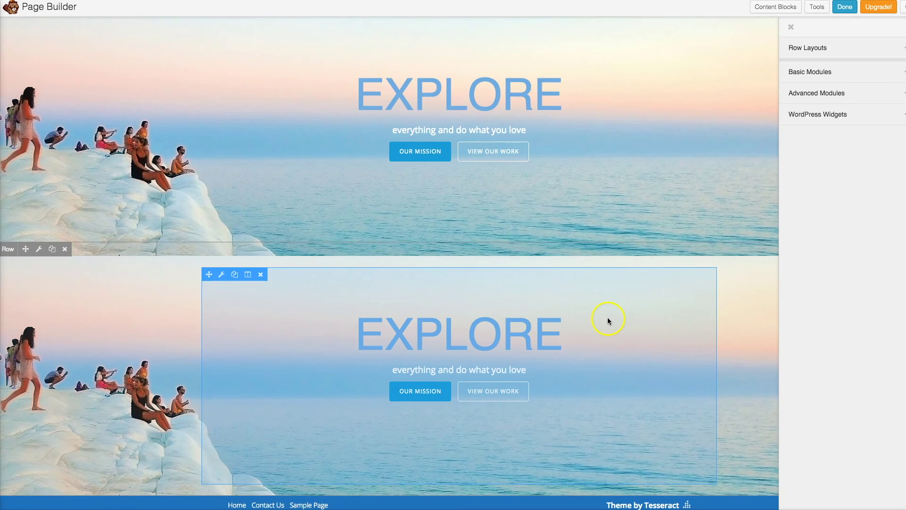
{"action": "left_click", "coordinate": [64, 252]}
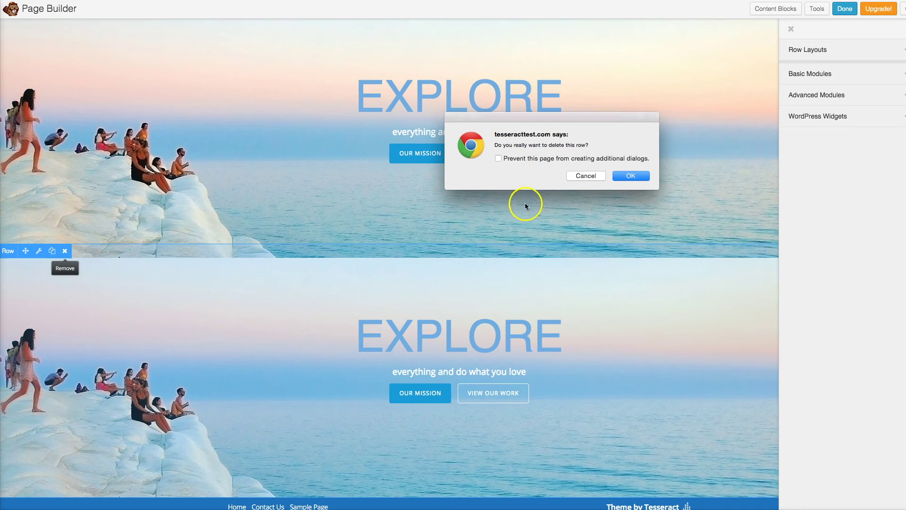
{"action": "left_click", "coordinate": [641, 176]}
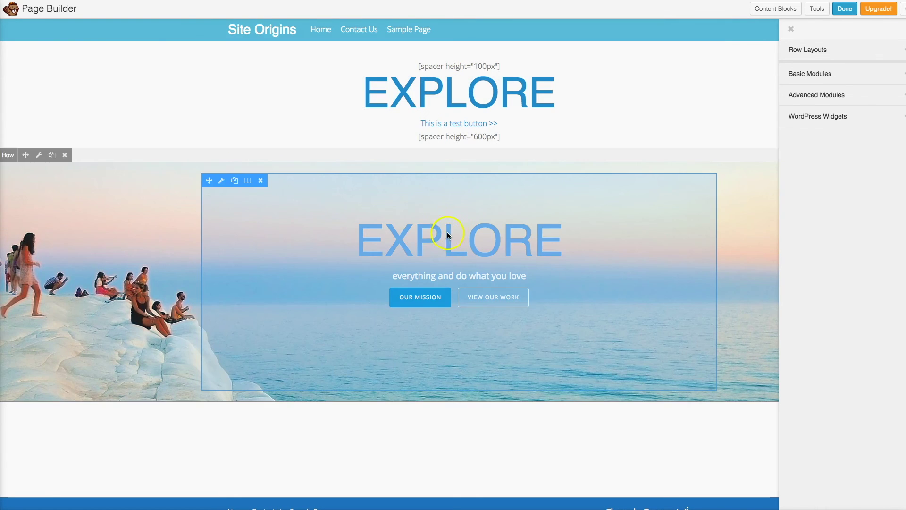
Replace the EXPLORE heading in the hero's text module with "New Title" and save the module
{"action": "left_click", "coordinate": [442, 241]}
{"action": "left_click_drag", "start_coordinate": [342, 256], "coordinate": [603, 266]}
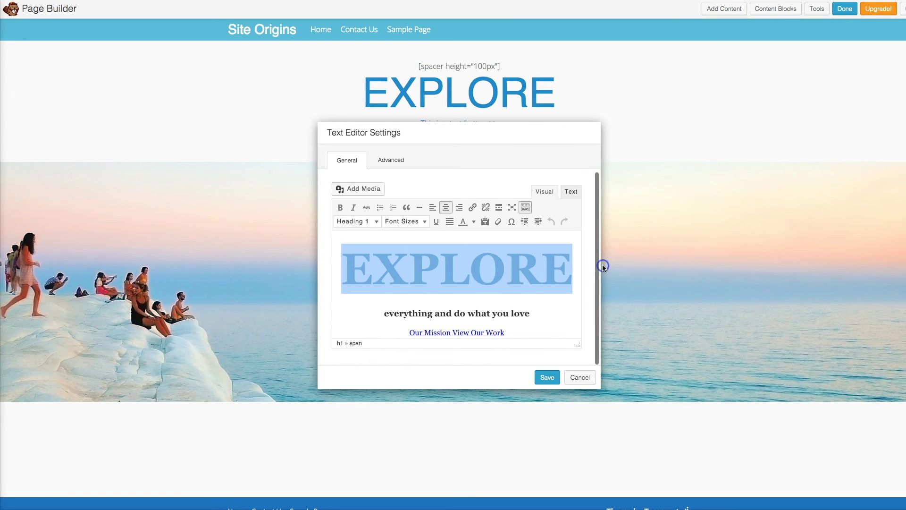
{"action": "type", "text": "Title"}
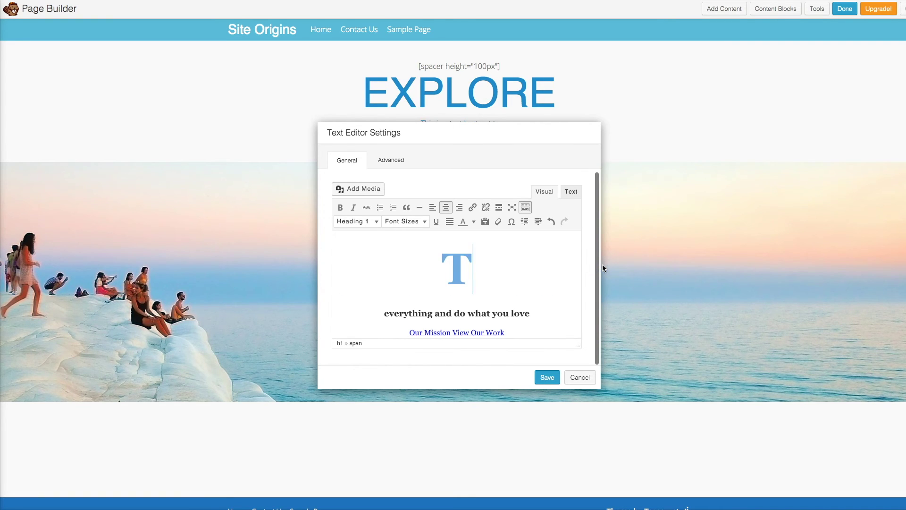
{"action": "key", "text": "Left"}
{"action": "key", "text": "Left"}
{"action": "key", "text": "Left"}
{"action": "key", "text": "Left"}
{"action": "key", "text": "Left"}
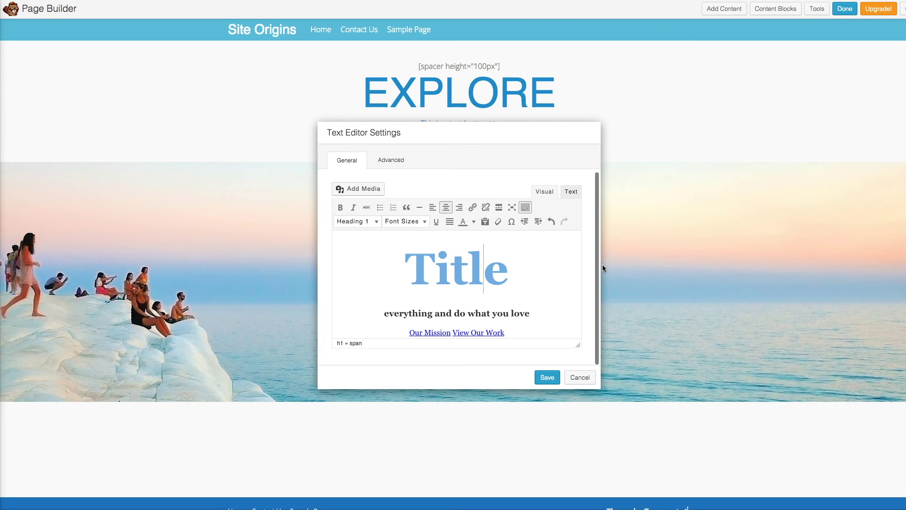
{"action": "type", "text": "New"}
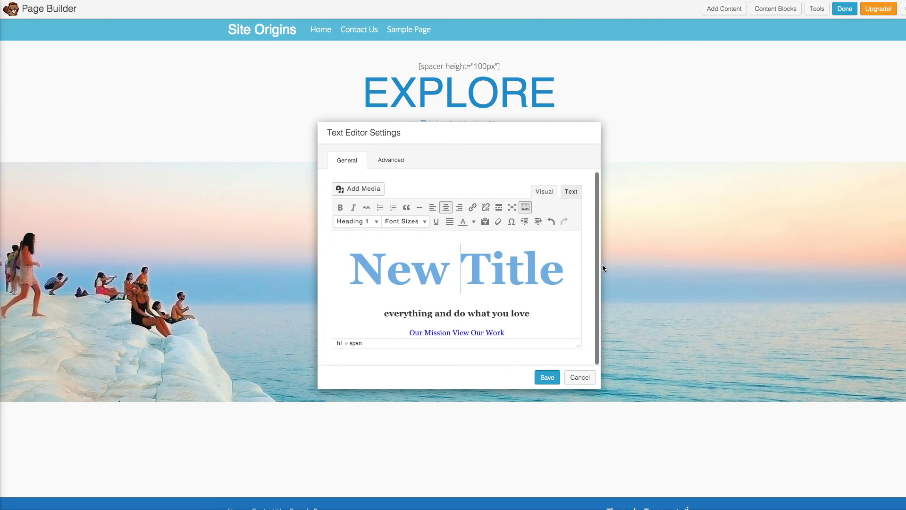
{"action": "left_click", "coordinate": [547, 377]}
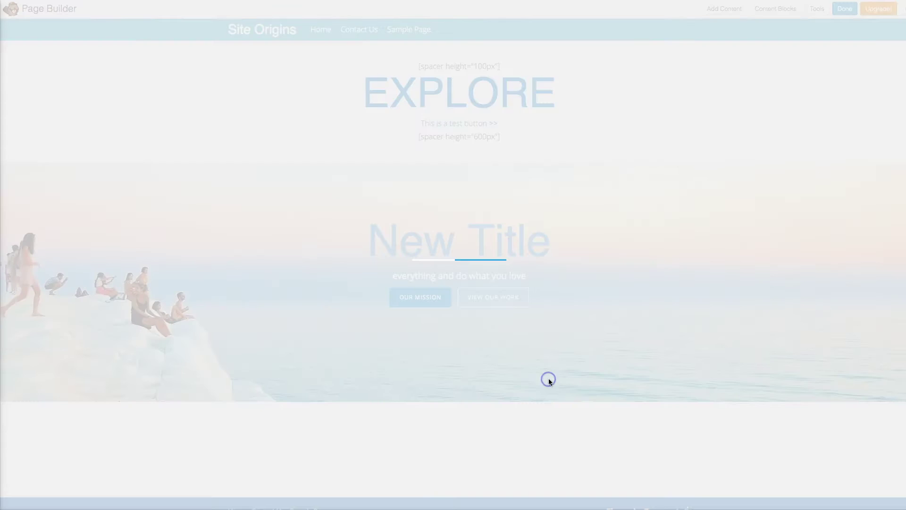
Bring the text document with the saved heading and button link over the page for reference, and move it away again
{"action": "left_click_drag", "start_coordinate": [172, 236], "coordinate": [397, 191]}
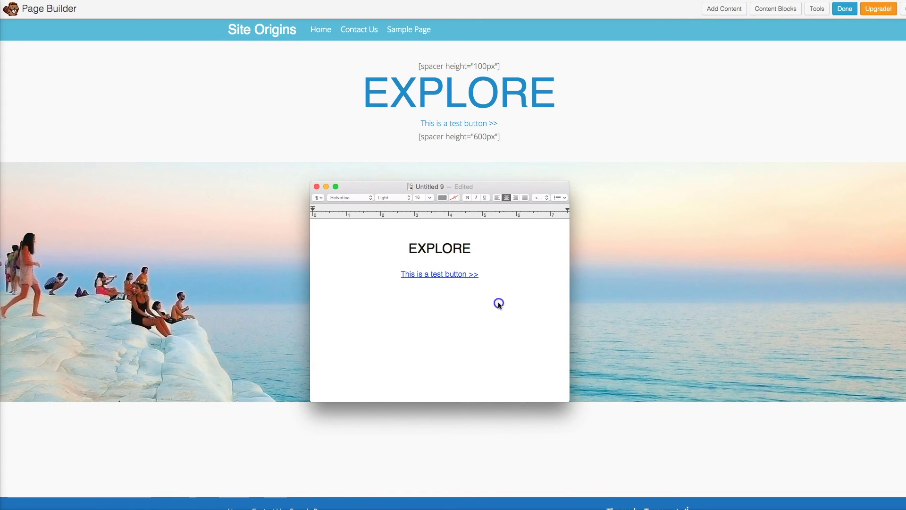
{"action": "left_click_drag", "start_coordinate": [499, 304], "coordinate": [346, 223]}
{"action": "left_click_drag", "start_coordinate": [386, 183], "coordinate": [336, 509]}
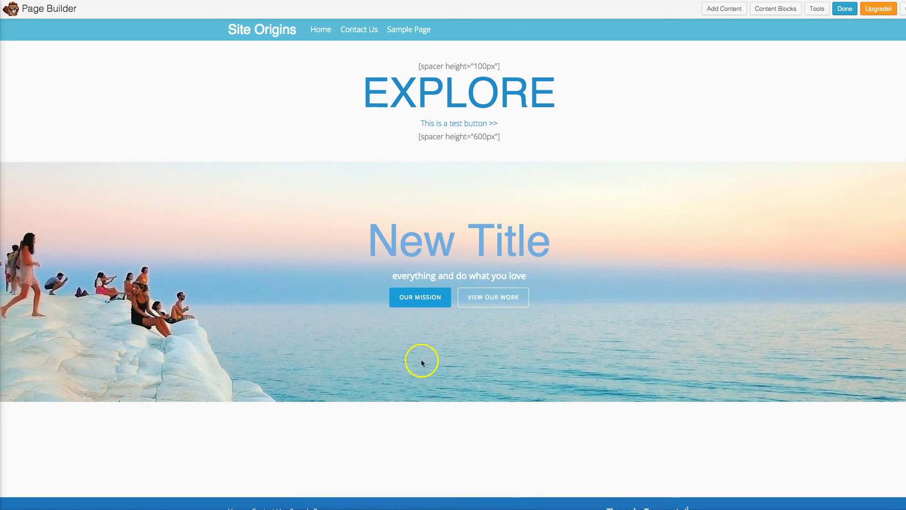
Delete the old row containing the EXPLORE heading and spacer shortcodes above the hero
{"action": "mouse_move", "coordinate": [469, 243]}
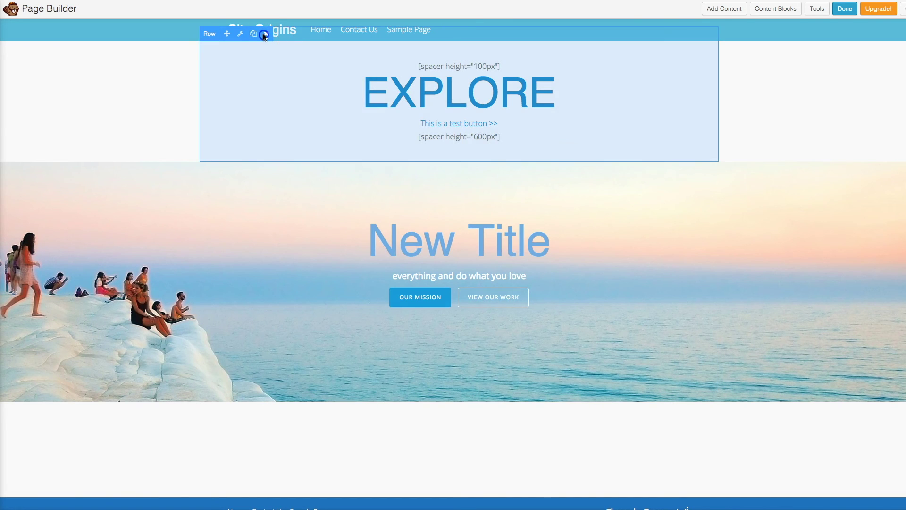
{"action": "left_click", "coordinate": [264, 34]}
{"action": "left_click", "coordinate": [638, 176]}
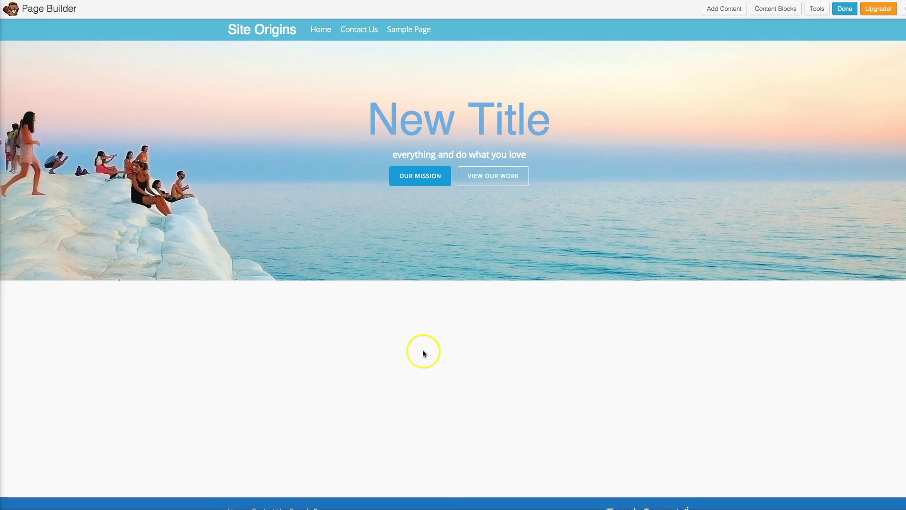
Insert the 3 Featured Boxes content block beneath the hero row
{"action": "left_click", "coordinate": [722, 11]}
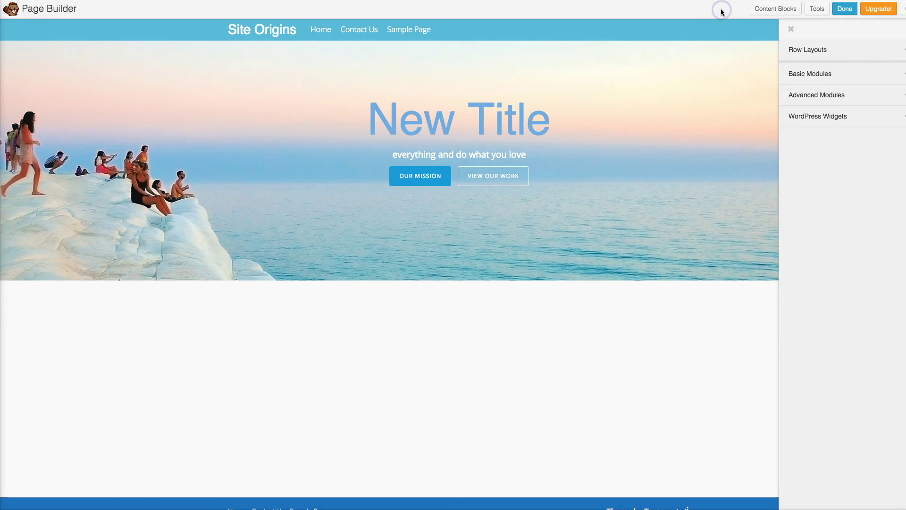
{"action": "left_click", "coordinate": [782, 9]}
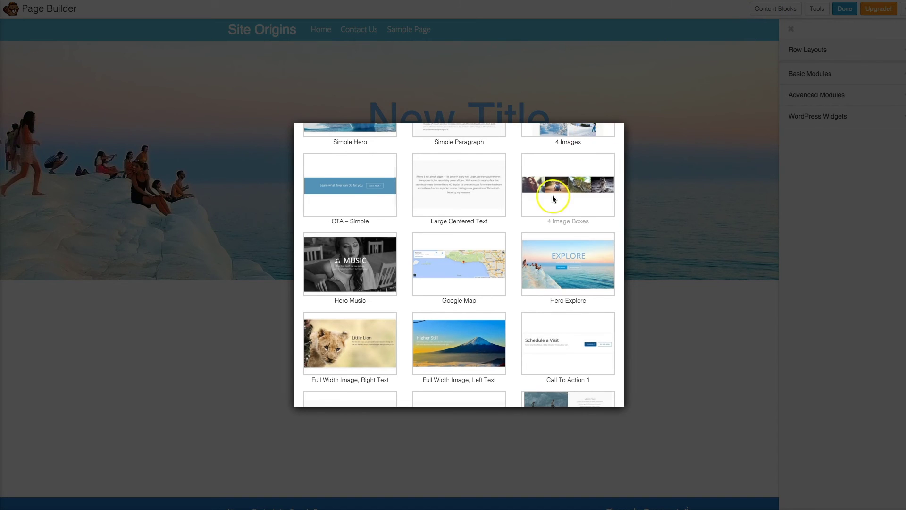
{"action": "scroll", "coordinate": [552, 195], "scroll_direction": "up", "scroll_amount": 5}
{"action": "scroll", "coordinate": [553, 198], "scroll_direction": "down", "scroll_amount": 10}
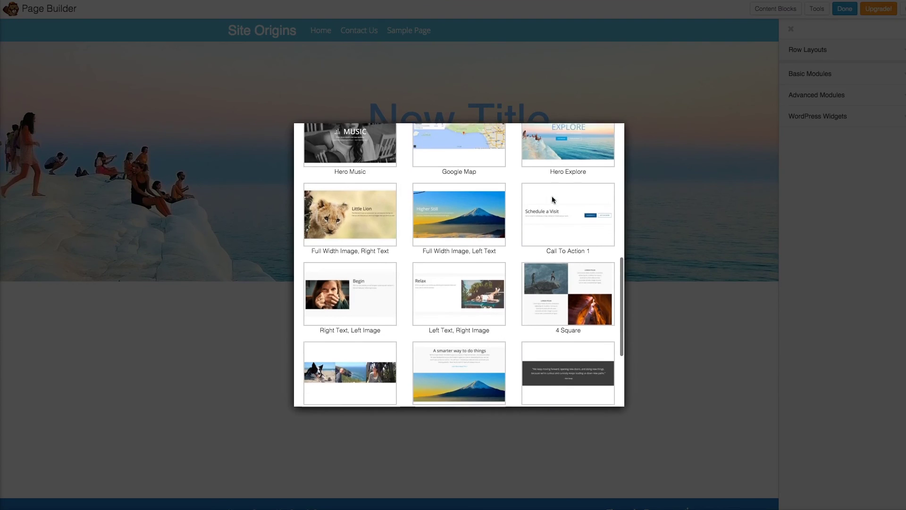
{"action": "scroll", "coordinate": [546, 192], "scroll_direction": "down", "scroll_amount": 1}
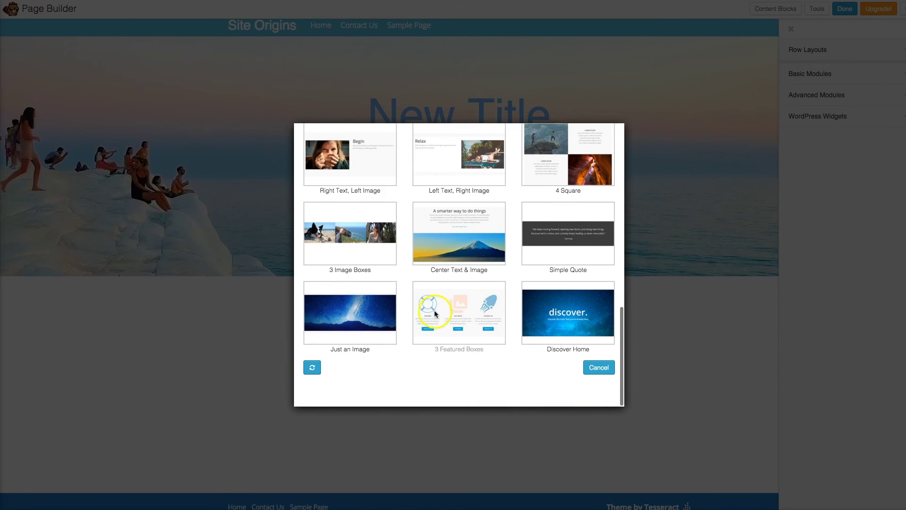
{"action": "left_click", "coordinate": [466, 318]}
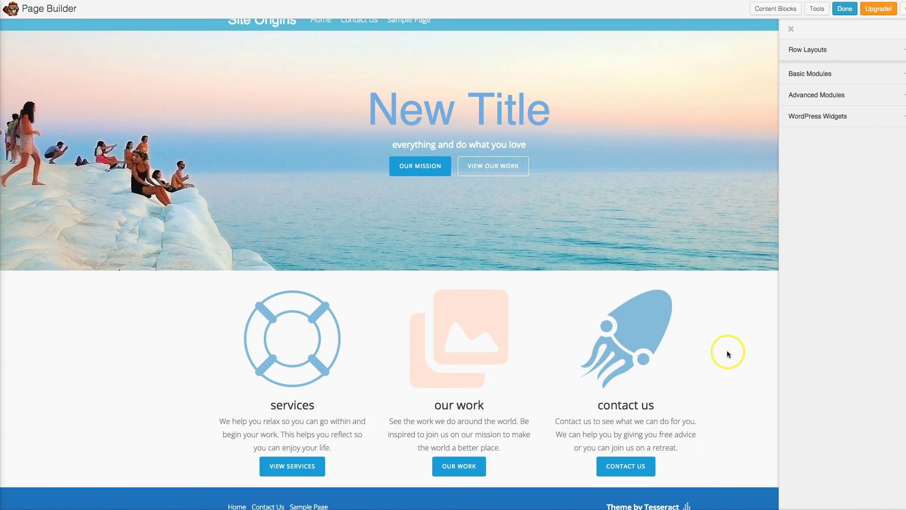
Try out a four-column row with a Photo module below the hero, and remove the row again
{"action": "left_click", "coordinate": [822, 51]}
{"action": "left_click_drag", "start_coordinate": [809, 135], "coordinate": [520, 290]}
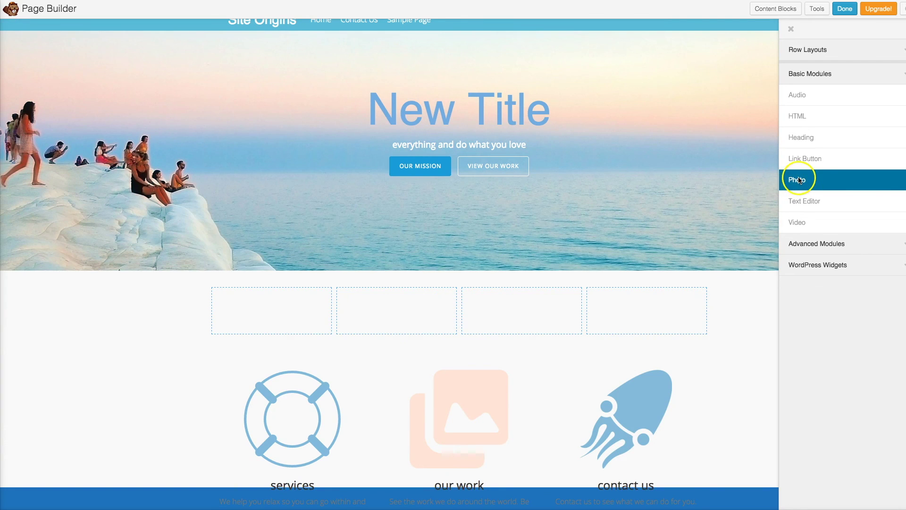
{"action": "left_click_drag", "start_coordinate": [798, 180], "coordinate": [257, 335]}
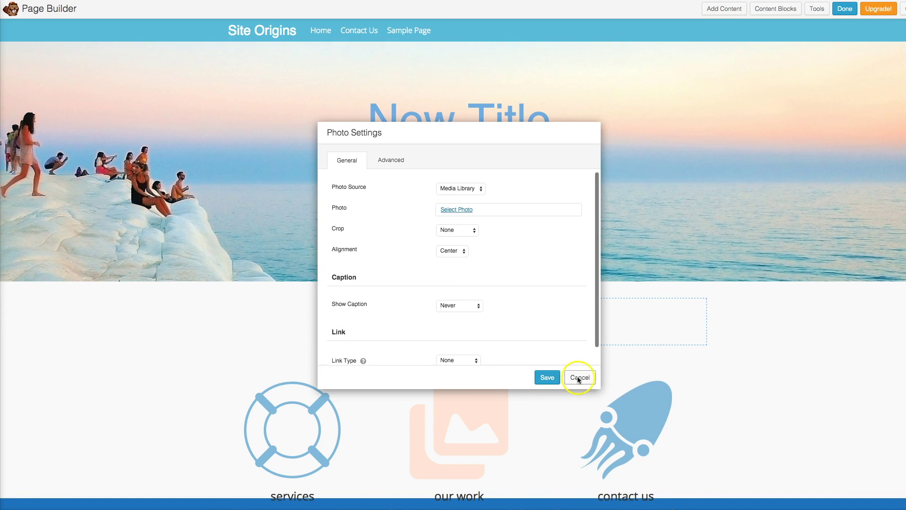
{"action": "left_click", "coordinate": [579, 377]}
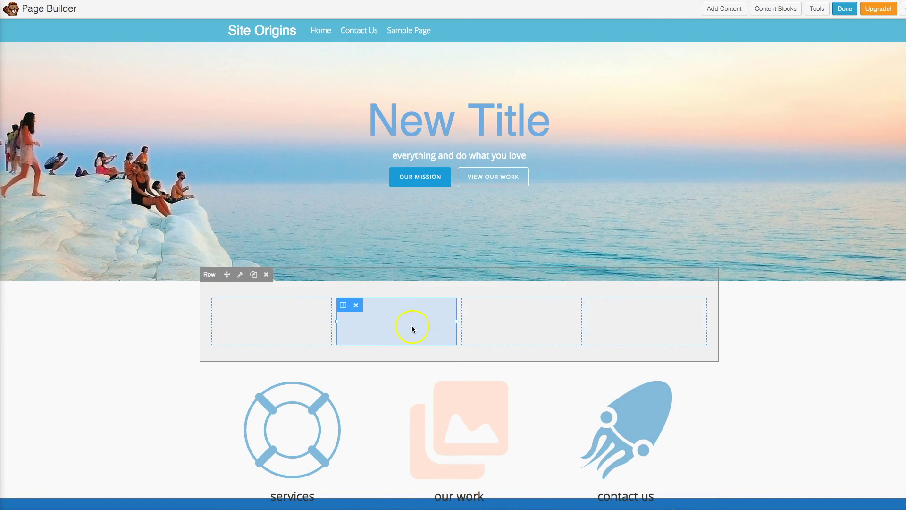
{"action": "left_click", "coordinate": [267, 276]}
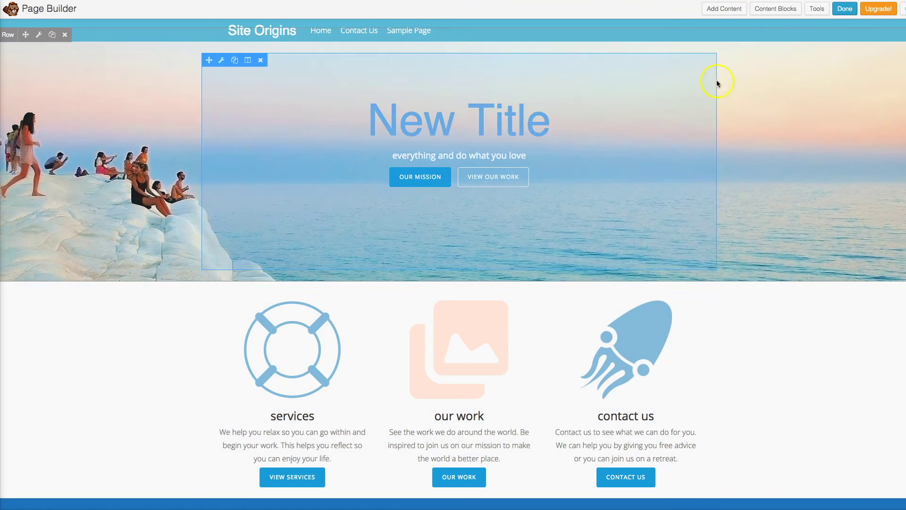
Finish editing the Home page and publish the changes
{"action": "left_click", "coordinate": [844, 10]}
{"action": "left_click", "coordinate": [448, 238]}
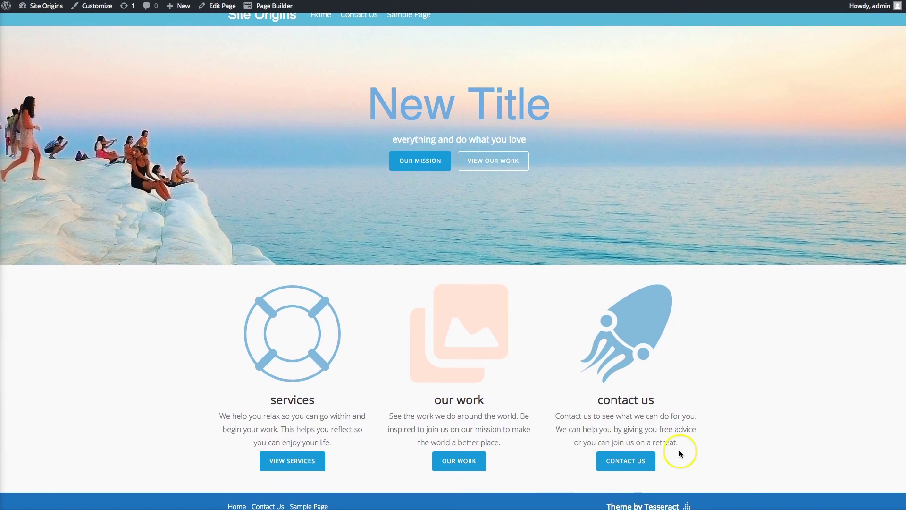
Return to the WordPress dashboard and review the installed plugins, down to the inactive SiteOrigin and Spacer entries
{"action": "left_click", "coordinate": [6, 10]}
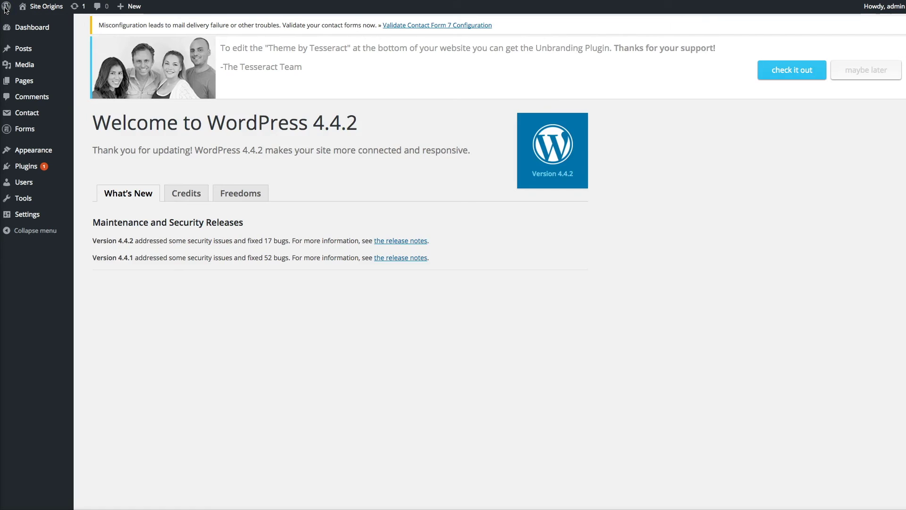
{"action": "left_click", "coordinate": [26, 167]}
{"action": "left_click", "coordinate": [159, 366]}
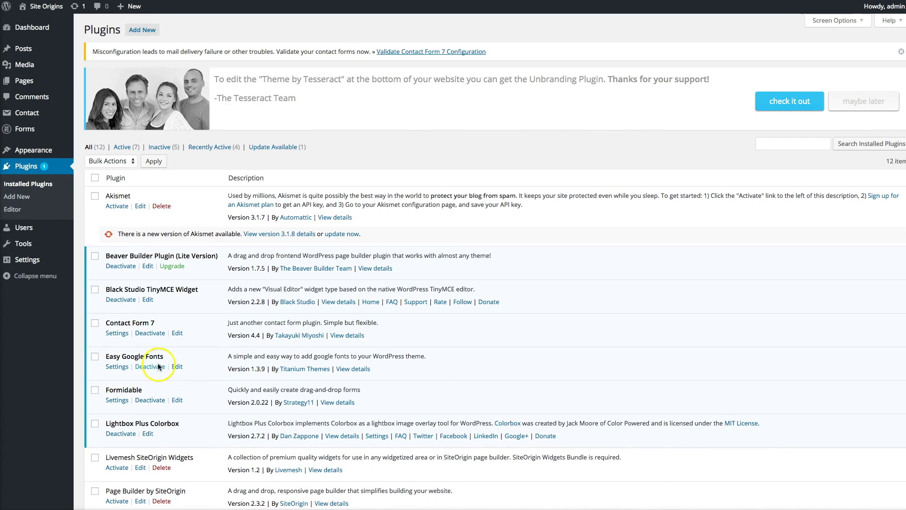
{"action": "scroll", "coordinate": [144, 414], "scroll_direction": "down", "scroll_amount": 3}
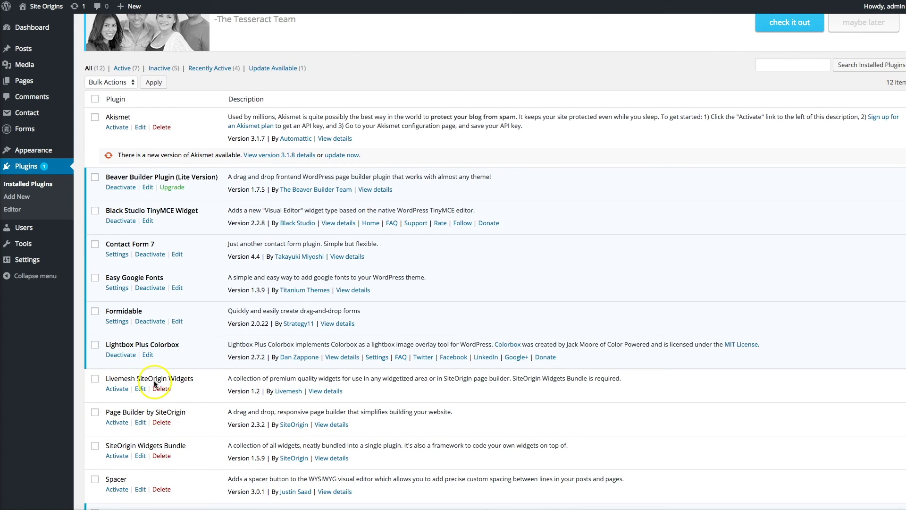
{"action": "scroll", "coordinate": [115, 429], "scroll_direction": "down", "scroll_amount": 2}
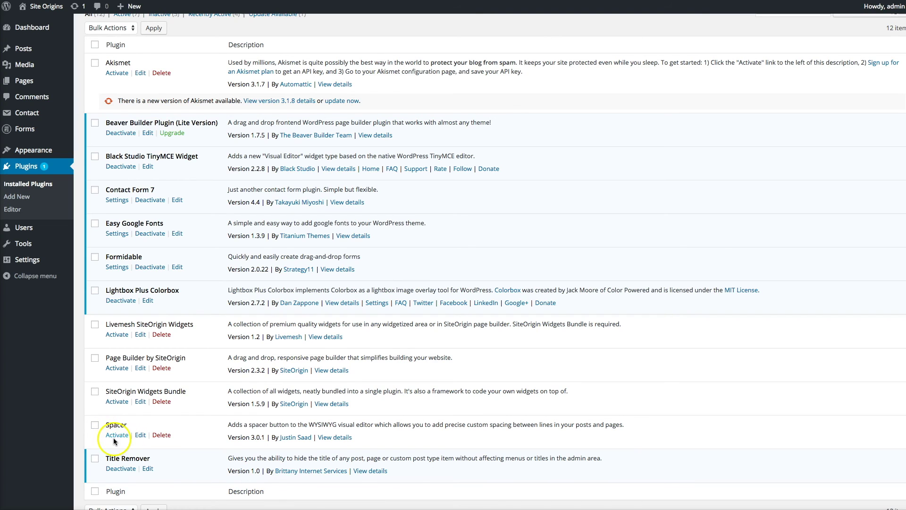
Mark the Livemesh SiteOrigin Widgets, Page Builder by SiteOrigin, SiteOrigin Widgets Bundle and Spacer plugins and choose Deactivate as the bulk action
{"action": "left_click", "coordinate": [95, 425]}
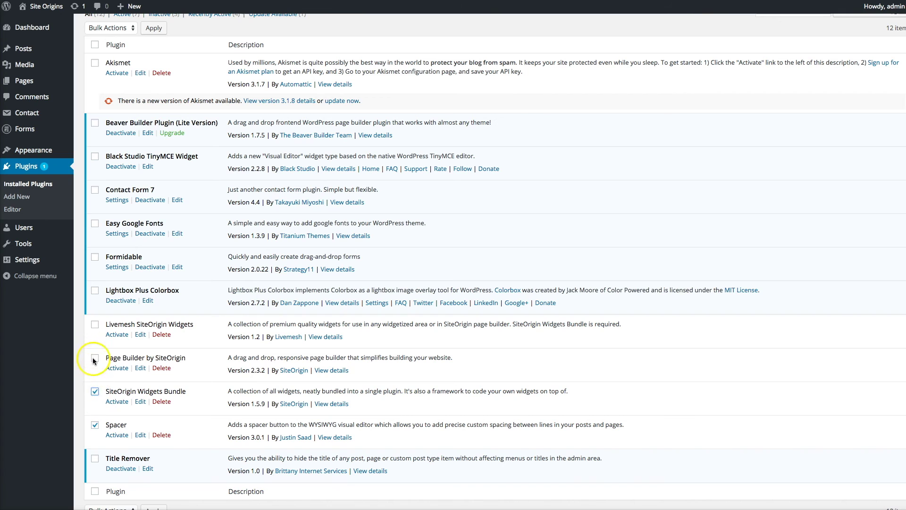
{"action": "left_click", "coordinate": [95, 325]}
{"action": "scroll", "coordinate": [118, 293], "scroll_direction": "up", "scroll_amount": 3}
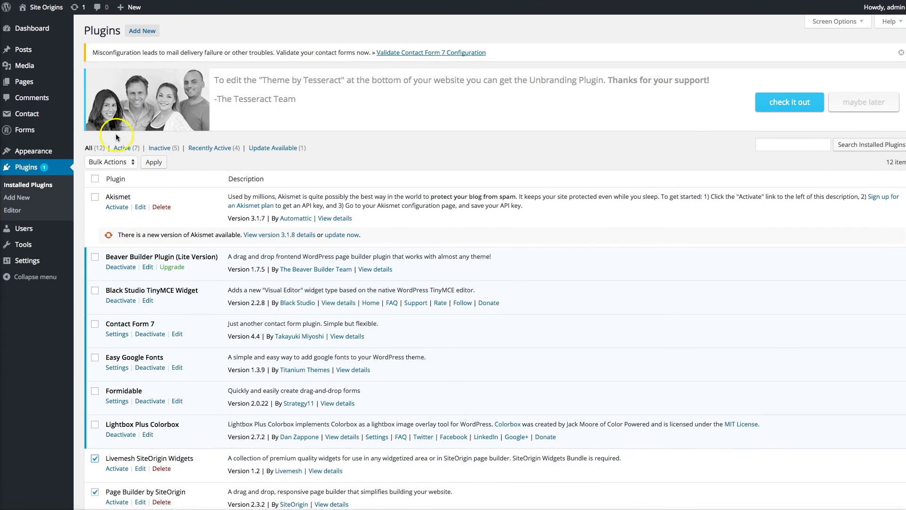
{"action": "left_click", "coordinate": [108, 161]}
{"action": "left_click", "coordinate": [109, 179]}
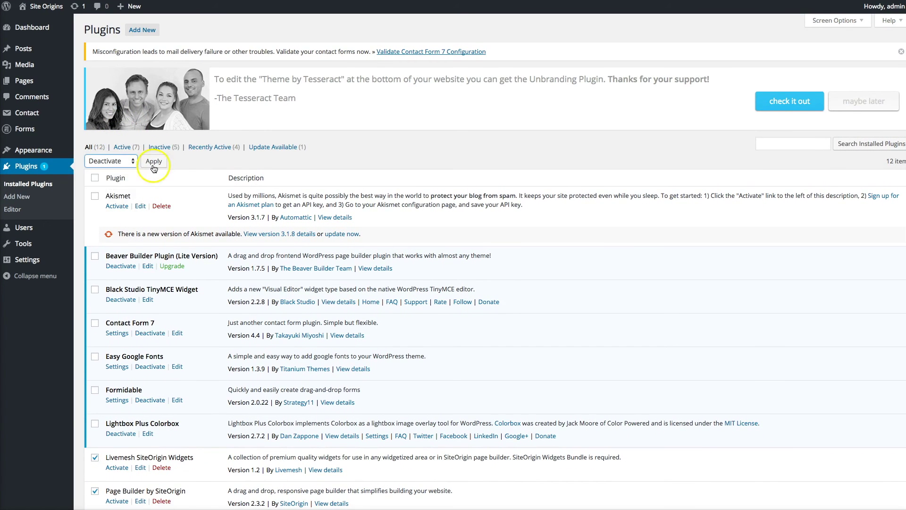
Look over the marked SiteOrigin and Spacer plugins and the Title Remover entry in the plugin list
{"action": "scroll", "coordinate": [141, 346], "scroll_direction": "down", "scroll_amount": 2}
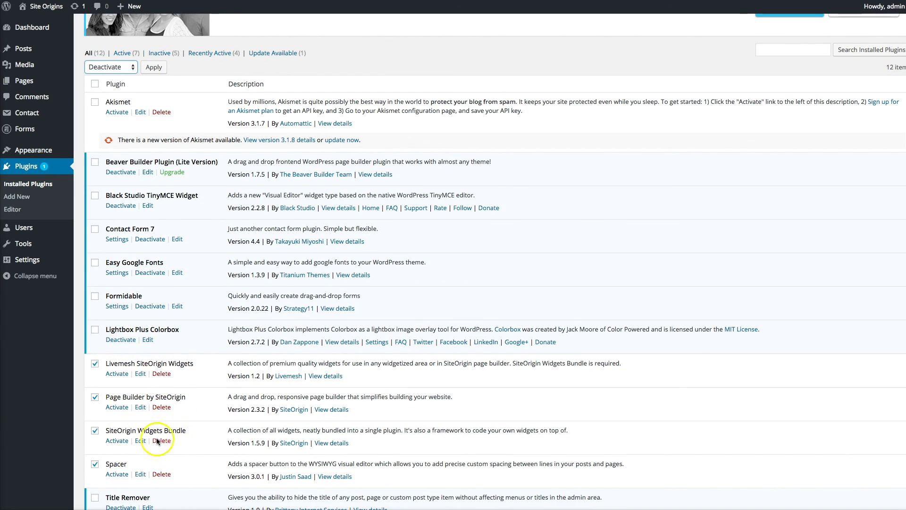
{"action": "scroll", "coordinate": [122, 440], "scroll_direction": "down", "scroll_amount": 1}
{"action": "scroll", "coordinate": [122, 439], "scroll_direction": "down", "scroll_amount": 2}
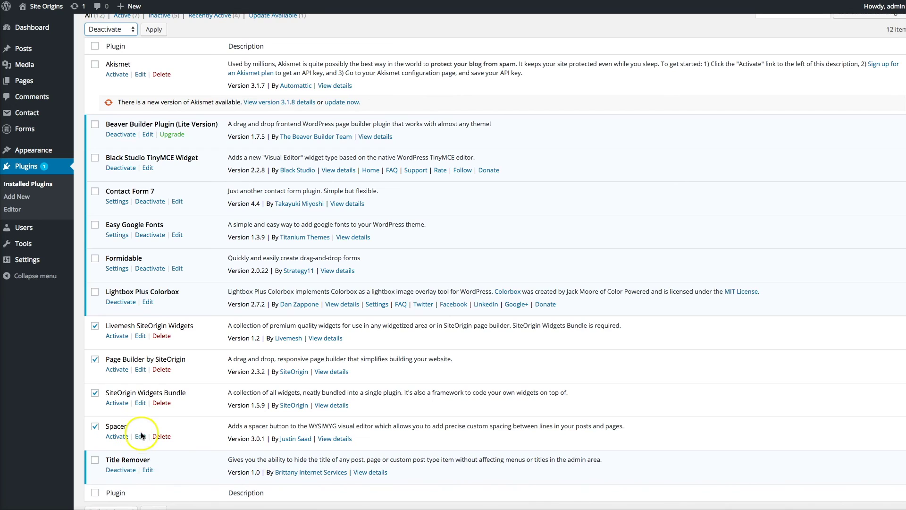
{"action": "left_click", "coordinate": [117, 469]}
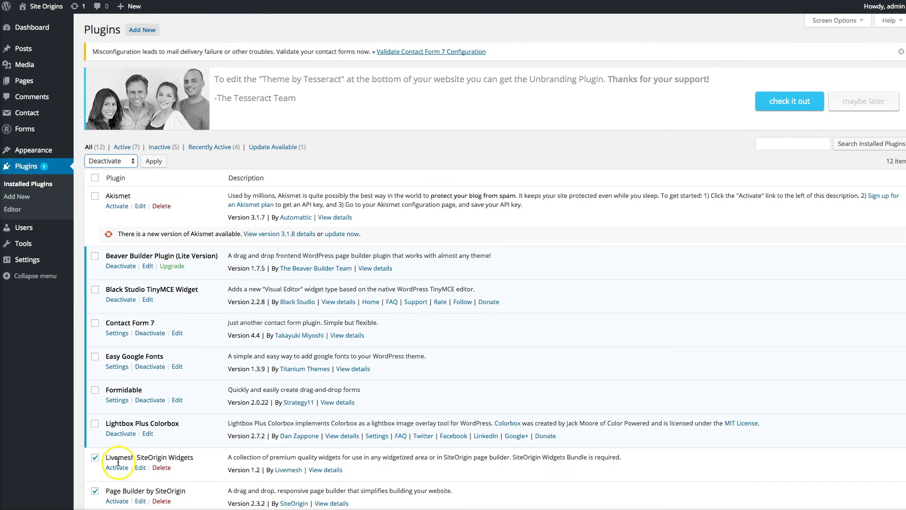
{"action": "scroll", "coordinate": [117, 461], "scroll_direction": "down", "scroll_amount": 5}
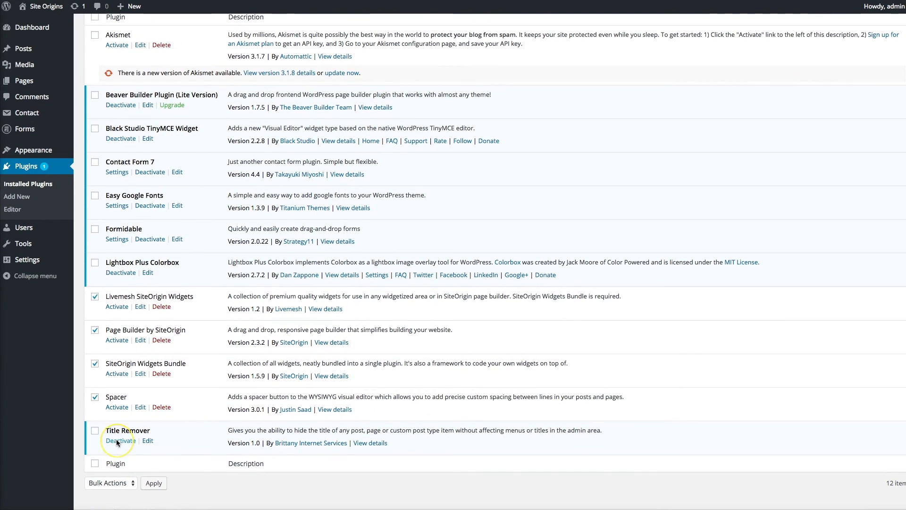
{"action": "scroll", "coordinate": [118, 443], "scroll_direction": "up", "scroll_amount": 5}
View the Home page, bring up the Untitled 9 text document with the EXPLORE copy, and move it back out of view
{"action": "mouse_move", "coordinate": [130, 6]}
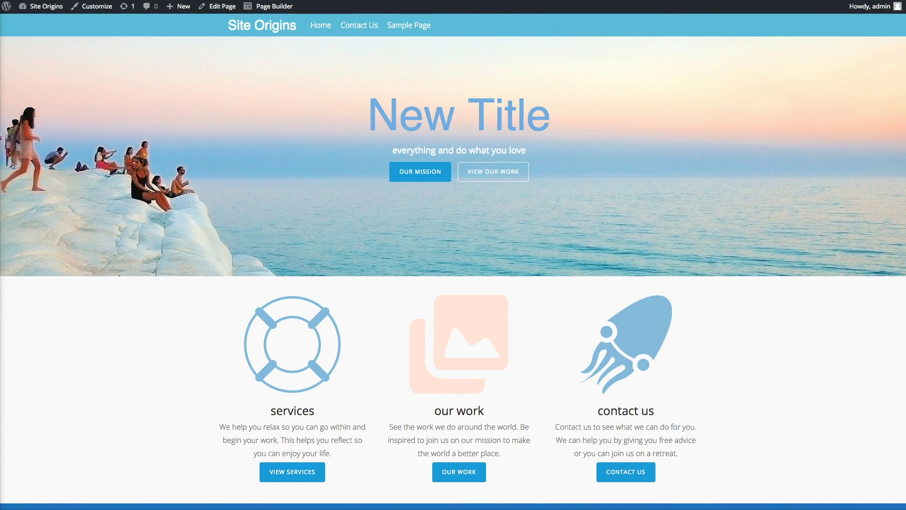
{"action": "left_click", "coordinate": [285, 457]}
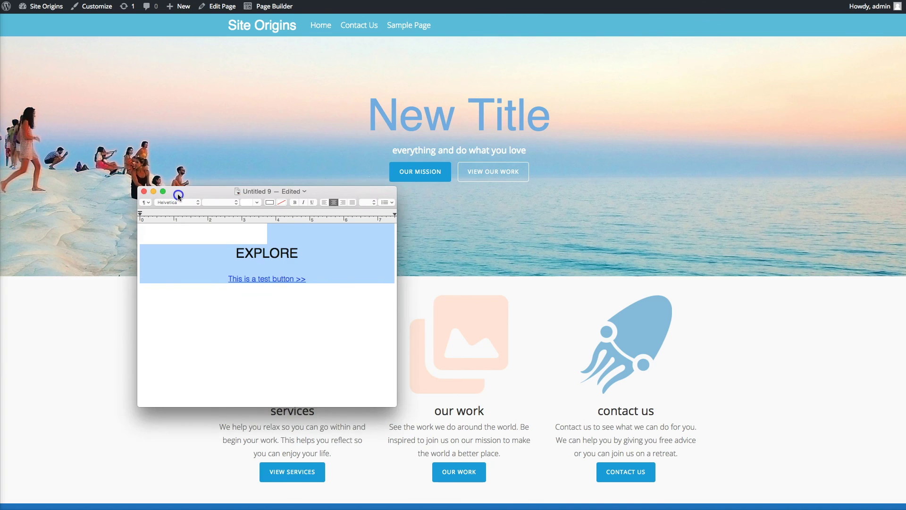
{"action": "left_click_drag", "start_coordinate": [177, 194], "coordinate": [339, 142]}
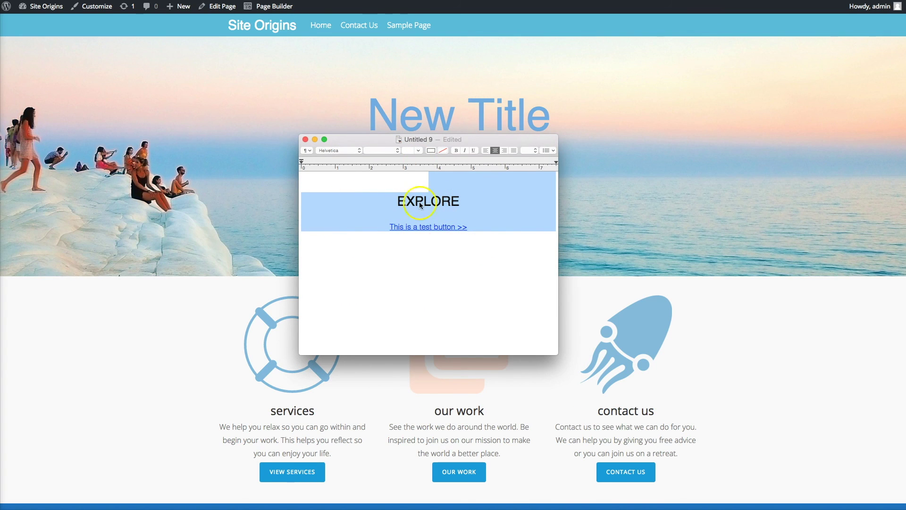
{"action": "left_click", "coordinate": [392, 272]}
{"action": "left_click_drag", "start_coordinate": [379, 143], "coordinate": [401, 509]}
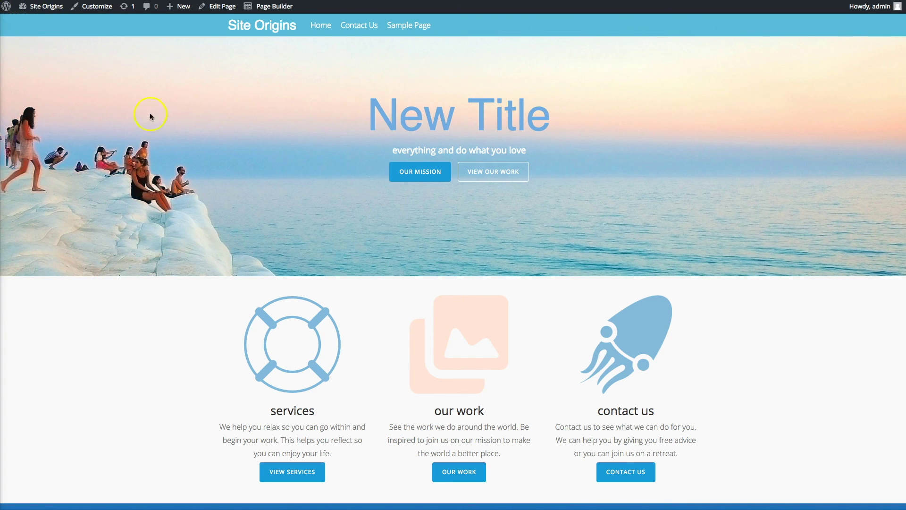
Open the WordPress version information, return to the live Home page, and look over its hero row and three featured boxes
{"action": "left_click", "coordinate": [9, 8]}
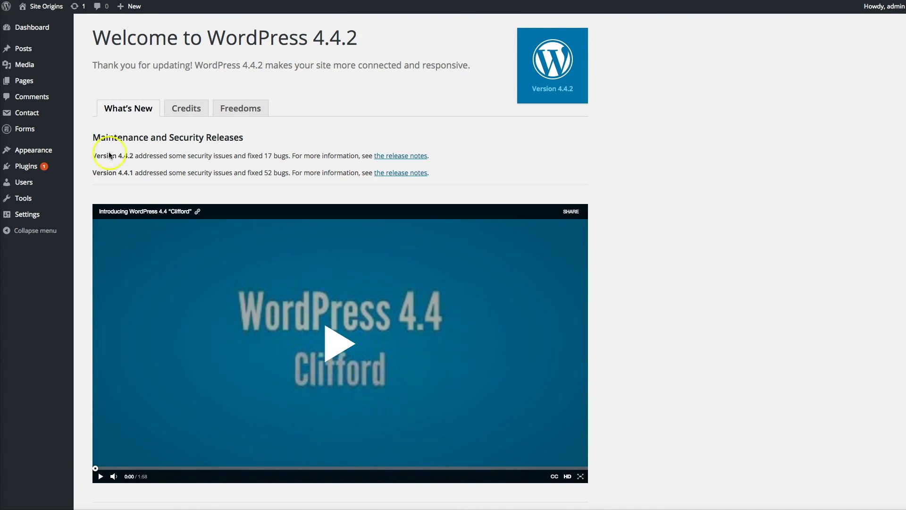
{"action": "left_click", "coordinate": [248, 151]}
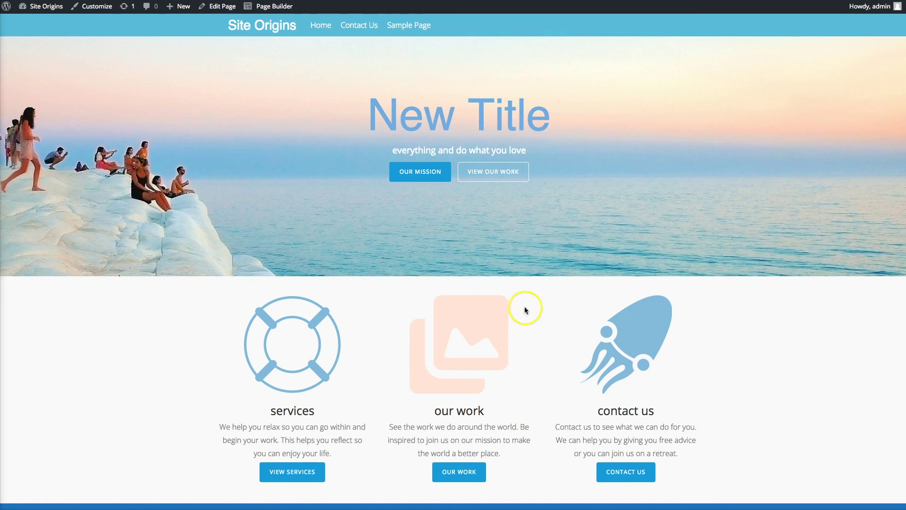
{"action": "scroll", "coordinate": [200, 415], "scroll_direction": "down", "scroll_amount": 1}
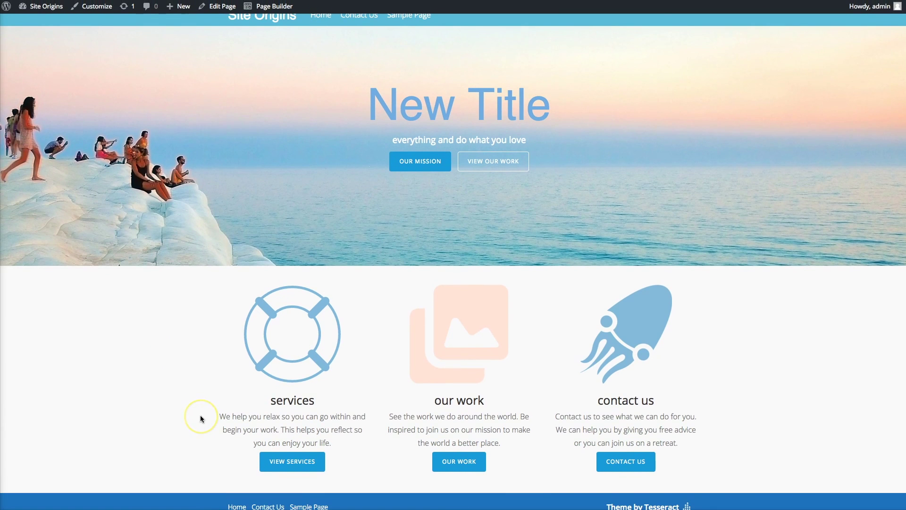
{"action": "scroll", "coordinate": [200, 415], "scroll_direction": "up", "scroll_amount": 1}
{"action": "left_click", "coordinate": [246, 285]}
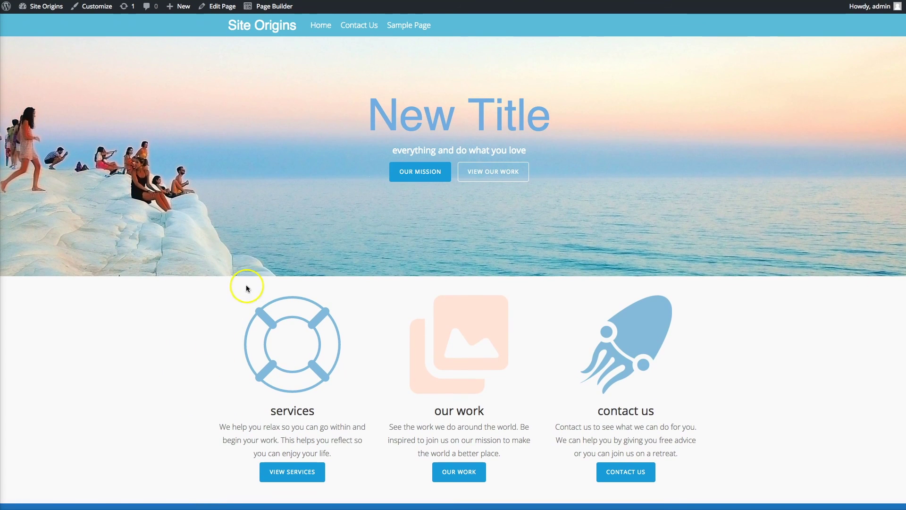